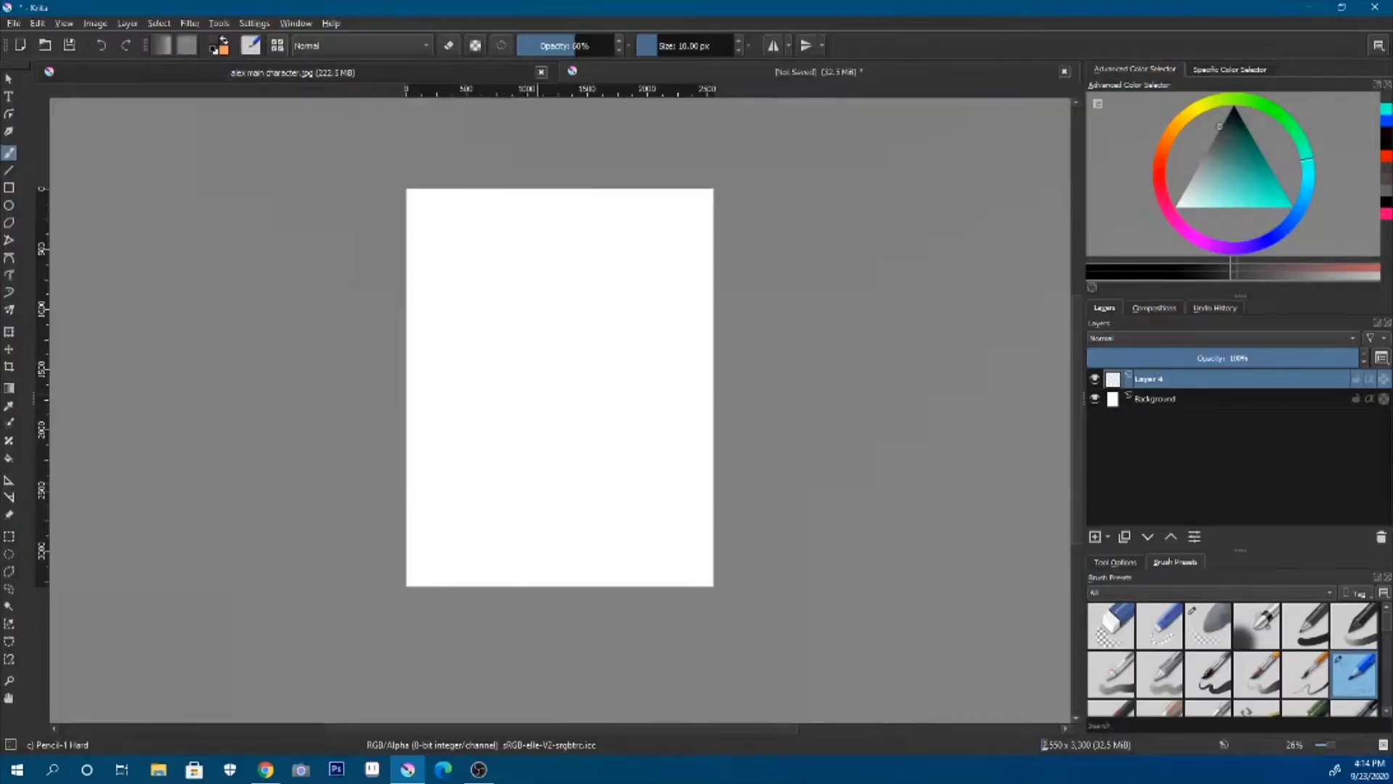
- Pencil an oval head and a trapezoid neck and body, after undoing a first head attempt
{"action": "left_click_drag", "start_coordinate": [566, 465], "coordinate": [534, 434]}
{"action": "left_click_drag", "start_coordinate": [521, 527], "coordinate": [563, 482]}
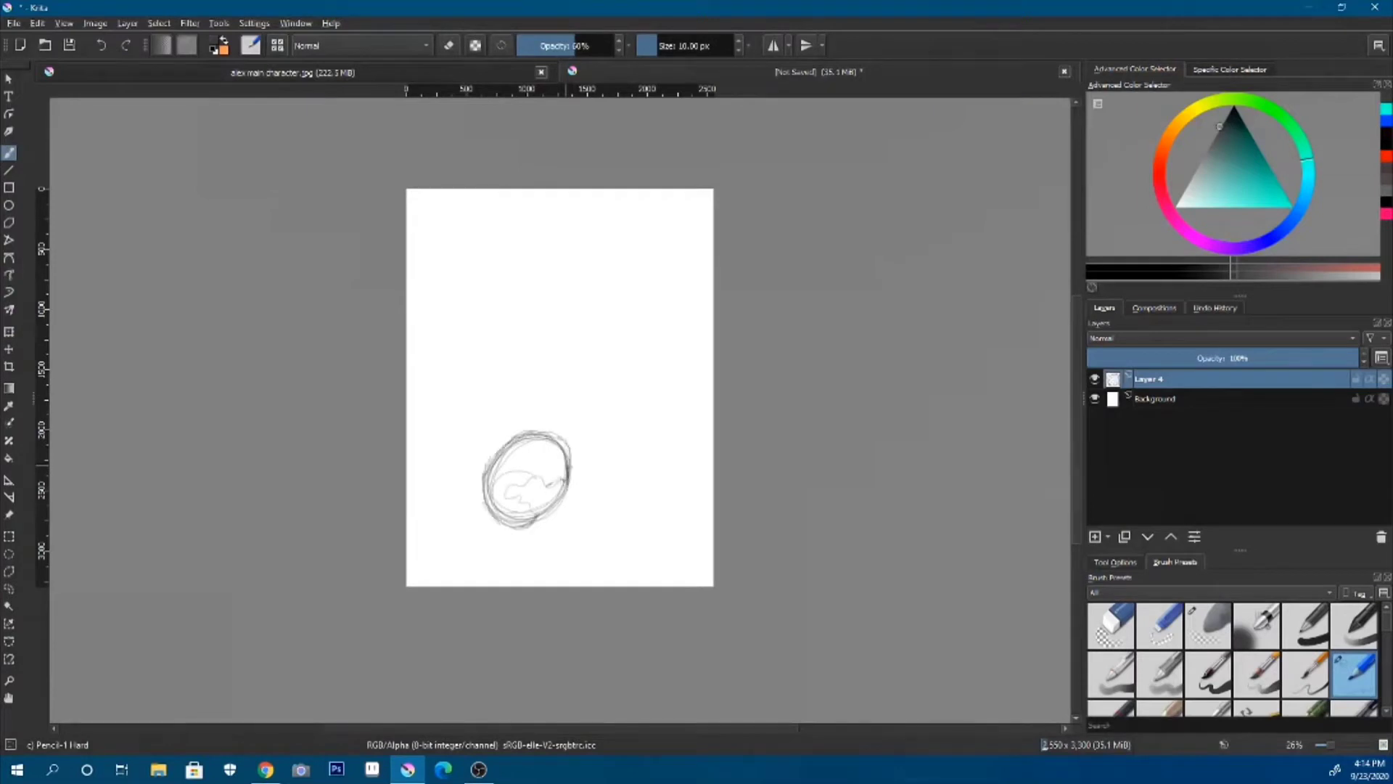
{"action": "key", "text": "ctrl+z"}
{"action": "key", "text": "ctrl+z"}
{"action": "key", "text": "ctrl+z"}
{"action": "key", "text": "ctrl+z"}
{"action": "key", "text": "ctrl+z"}
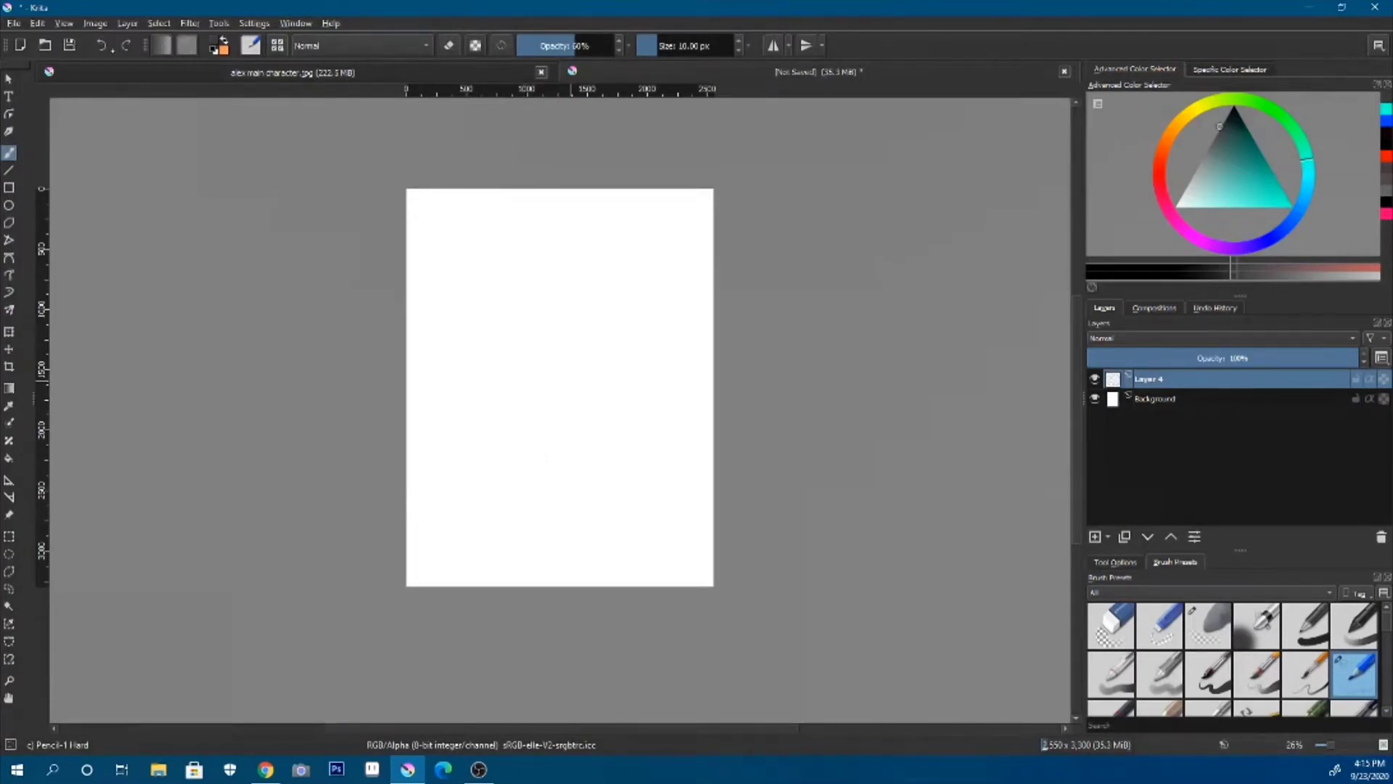
{"action": "left_click_drag", "start_coordinate": [541, 223], "coordinate": [464, 435]}
{"action": "left_click_drag", "start_coordinate": [508, 240], "coordinate": [603, 435]}
{"action": "left_click_drag", "start_coordinate": [515, 453], "coordinate": [595, 534]}
{"action": "left_click_drag", "start_coordinate": [580, 456], "coordinate": [592, 527]}
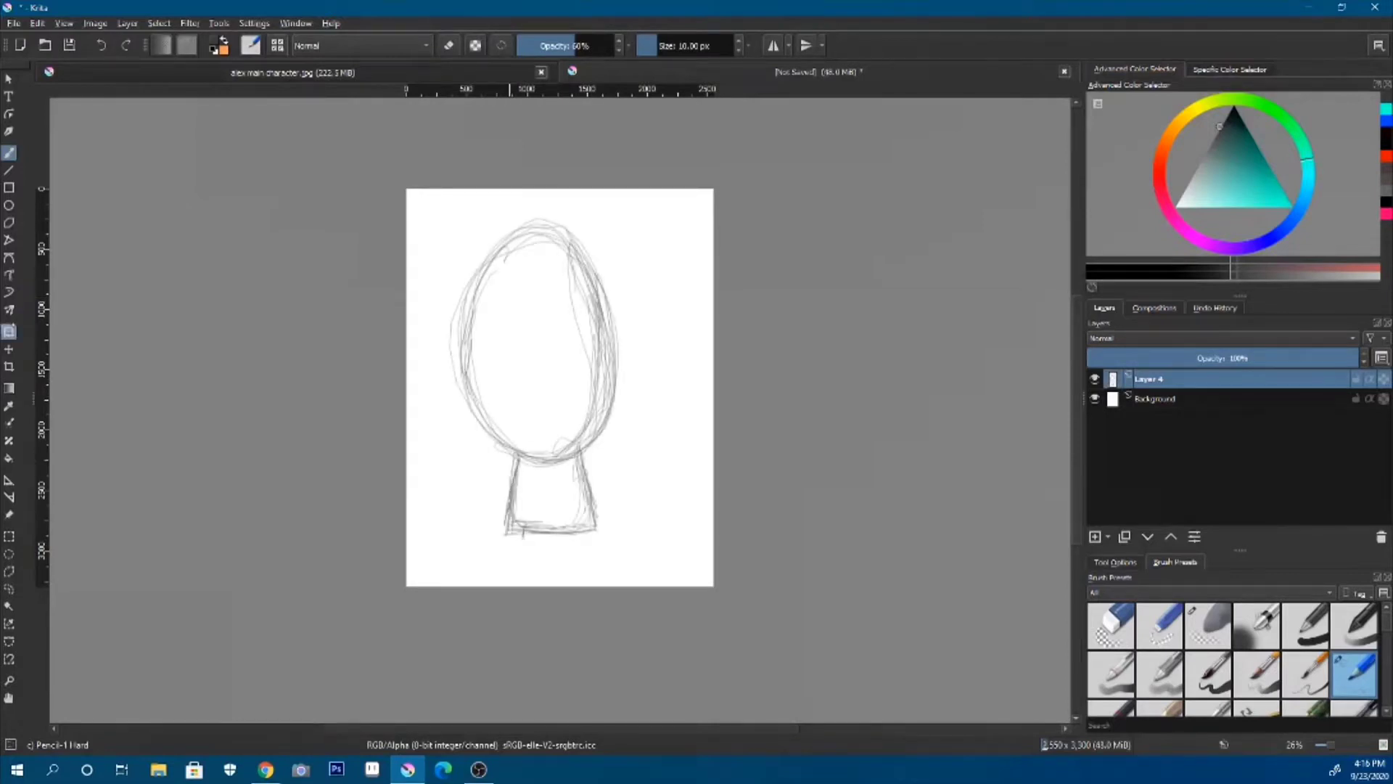
- Shrink, reposition and rotate the sketch so the head tilts, shifting it left
{"action": "key", "text": "ctrl+t"}
{"action": "left_click_drag", "start_coordinate": [620, 218], "coordinate": [573, 280]}
{"action": "key", "text": "Return"}
{"action": "left_click_drag", "start_coordinate": [501, 521], "coordinate": [501, 573]}
{"action": "mouse_move", "coordinate": [515, 323]}
{"action": "left_mouse_down"}
{"action": "mouse_move", "coordinate": [488, 429]}
{"action": "mouse_move", "coordinate": [546, 398]}
{"action": "mouse_move", "coordinate": [487, 435]}
{"action": "mouse_move", "coordinate": [540, 434]}
{"action": "left_mouse_up"}
{"action": "key", "text": "ctrl+z"}
{"action": "key", "text": "ctrl+z"}
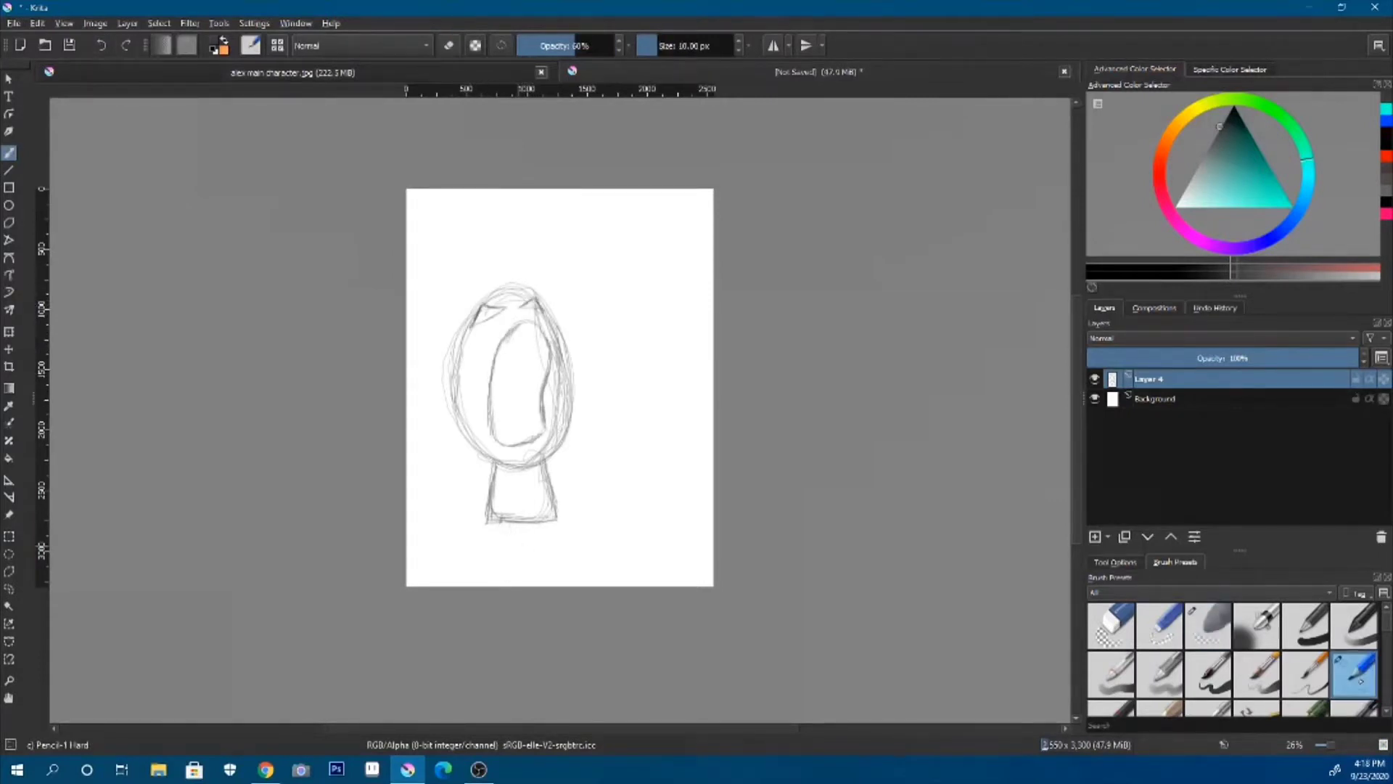
{"action": "key", "text": "ctrl+t"}
{"action": "left_click_drag", "start_coordinate": [575, 367], "coordinate": [563, 311]}
{"action": "left_click_drag", "start_coordinate": [525, 405], "coordinate": [497, 414]}
{"action": "key", "text": "b"}
- Sketch short legs below the neck, redrawing the right leg
{"action": "mouse_move", "coordinate": [494, 536]}
{"action": "left_mouse_down"}
{"action": "mouse_move", "coordinate": [483, 558]}
{"action": "mouse_move", "coordinate": [533, 580]}
{"action": "mouse_move", "coordinate": [490, 560]}
{"action": "mouse_move", "coordinate": [475, 577]}
{"action": "left_mouse_up"}
{"action": "left_click", "coordinate": [101, 45]}
{"action": "key", "text": "ctrl+z"}
{"action": "left_click_drag", "start_coordinate": [535, 534], "coordinate": [545, 579]}
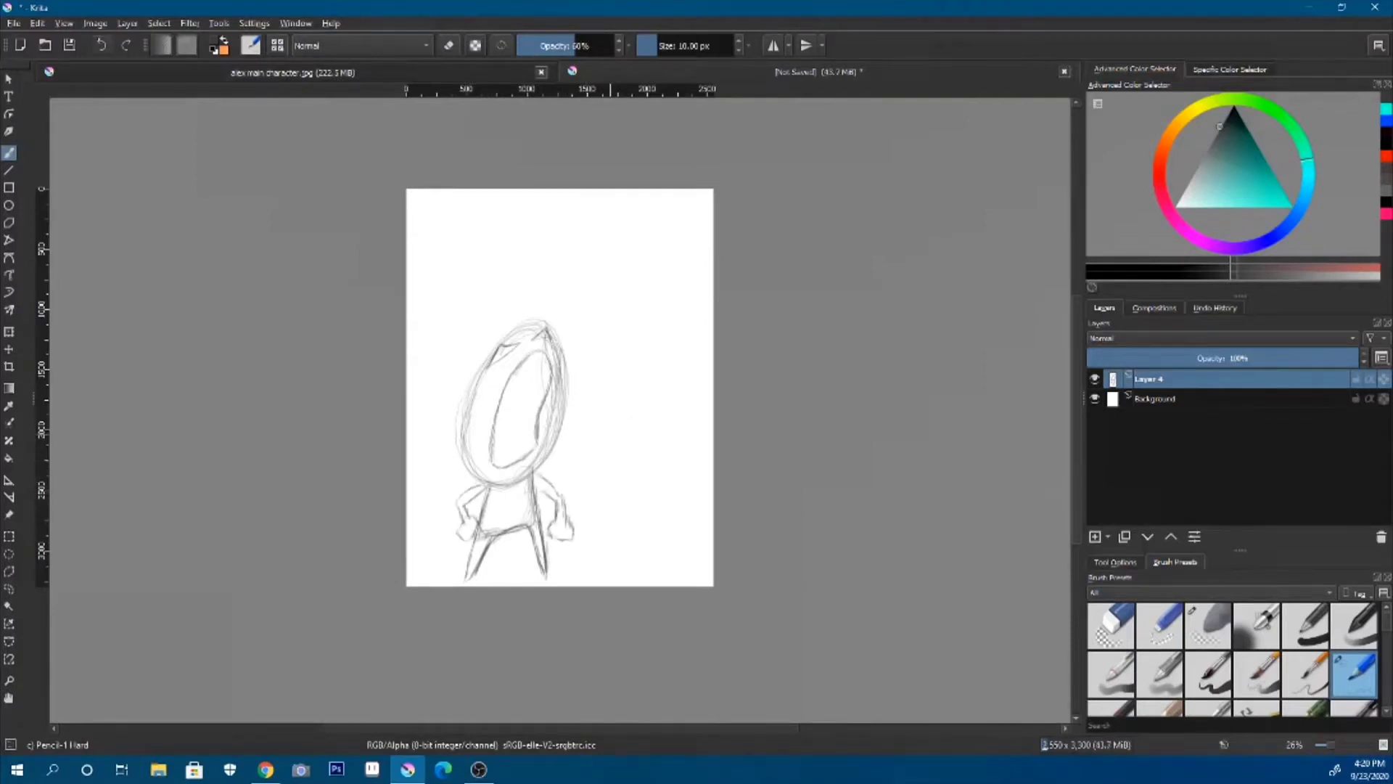
{"action": "left_click", "coordinate": [101, 45]}
- Sketch a raised arm with a hand, the open mouth, and a stroke at the head's left edge
{"action": "mouse_move", "coordinate": [536, 501]}
{"action": "left_mouse_down"}
{"action": "mouse_move", "coordinate": [547, 479]}
{"action": "mouse_move", "coordinate": [565, 486]}
{"action": "left_mouse_up"}
{"action": "left_click_drag", "start_coordinate": [555, 457], "coordinate": [584, 471]}
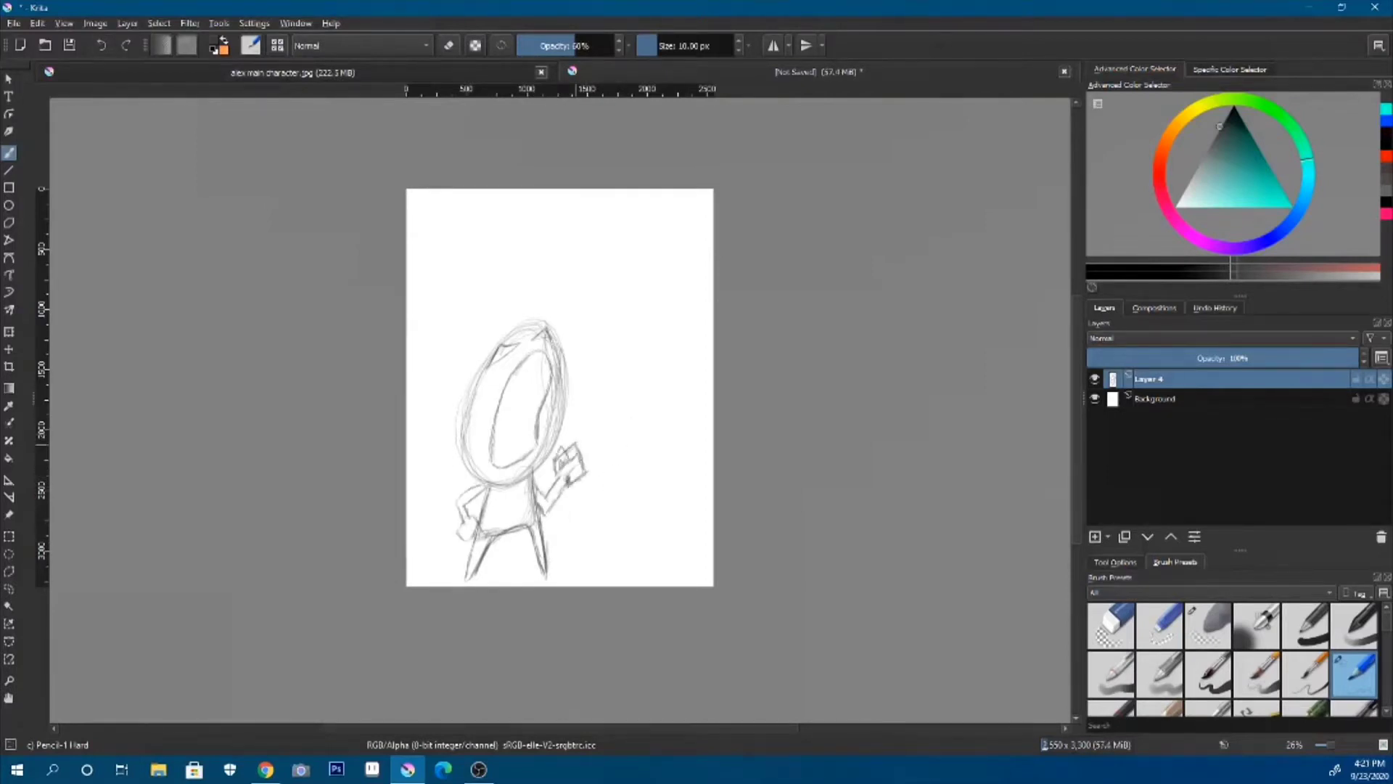
{"action": "left_click_drag", "start_coordinate": [534, 352], "coordinate": [493, 457]}
{"action": "left_click_drag", "start_coordinate": [543, 357], "coordinate": [541, 439]}
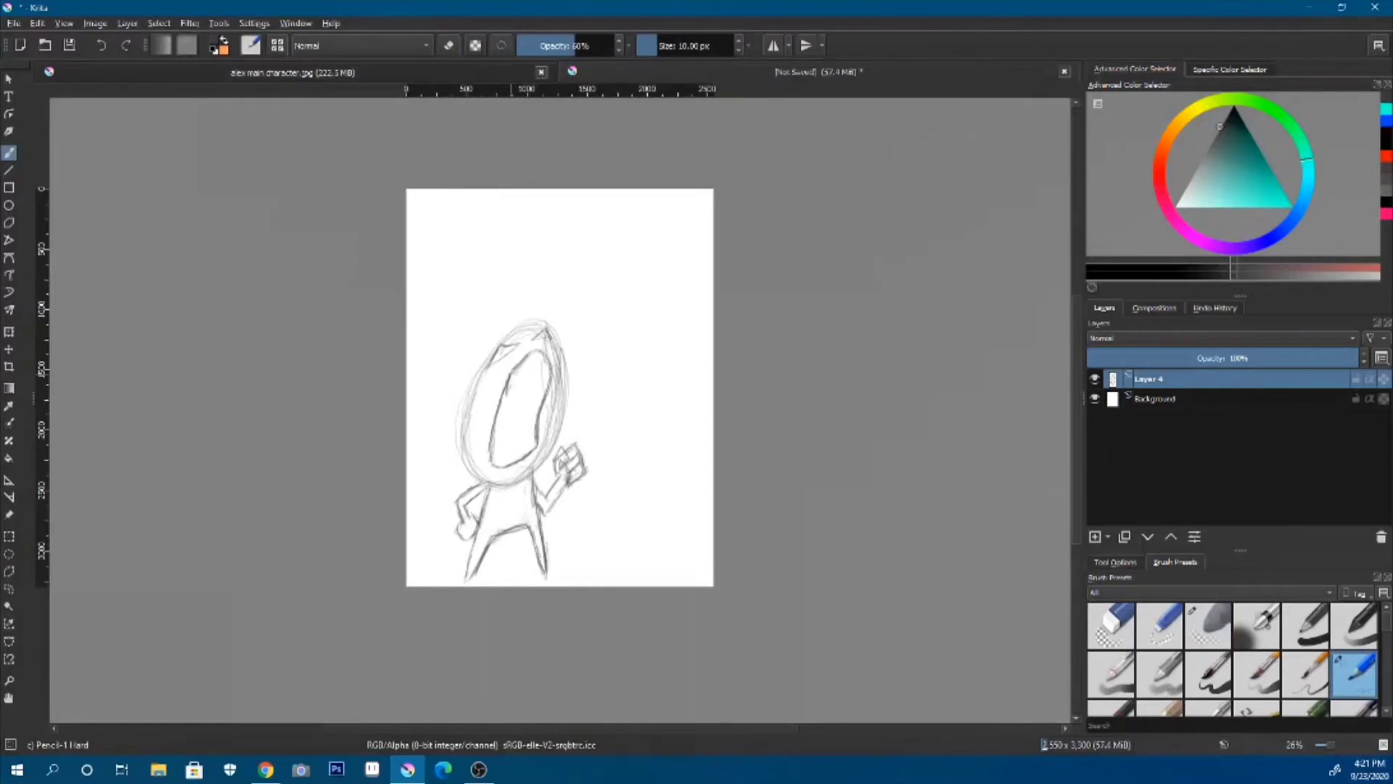
{"action": "left_click_drag", "start_coordinate": [450, 396], "coordinate": [463, 421]}
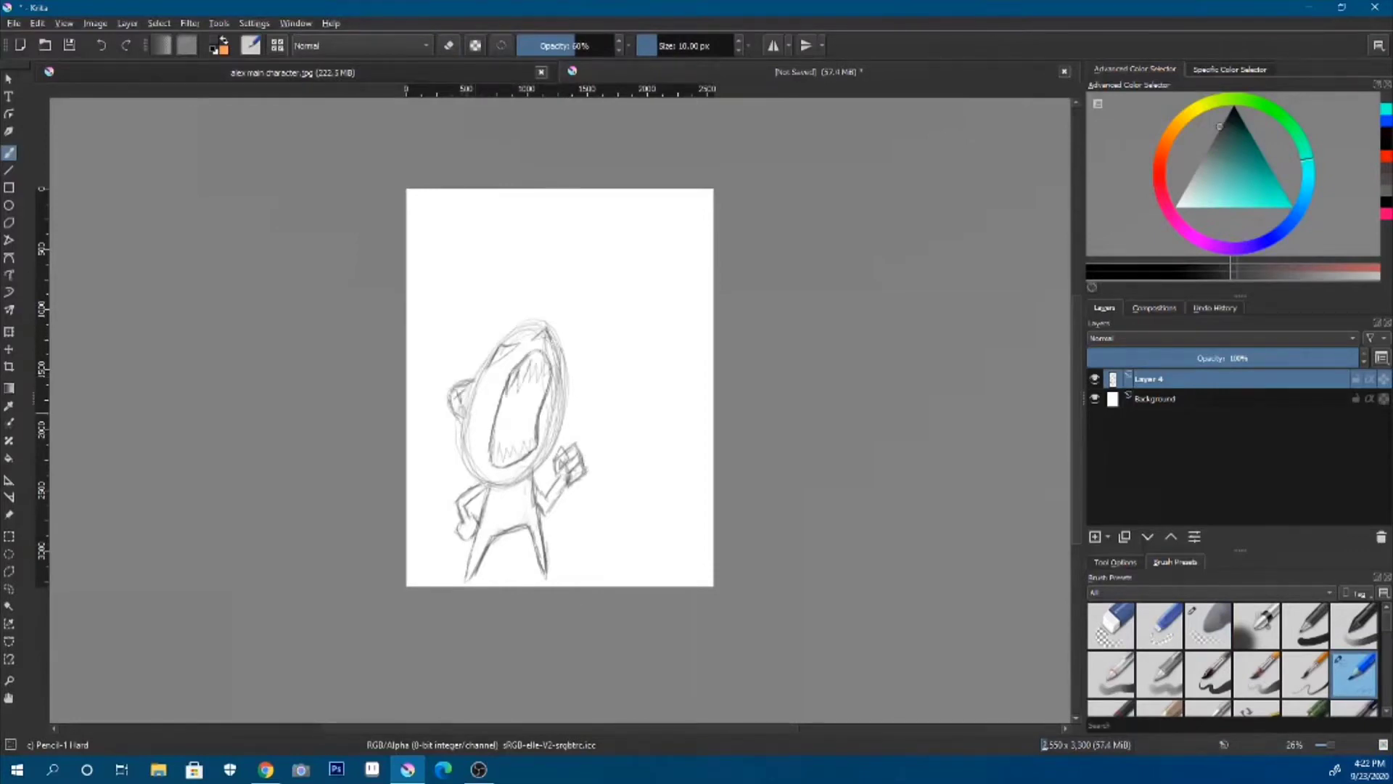
- Zoom in and sketch lip curves and shading inside the open mouth
{"action": "key", "text": "1"}
{"action": "scroll", "coordinate": [247, 551], "scroll_direction": "down", "scroll_amount": 5}
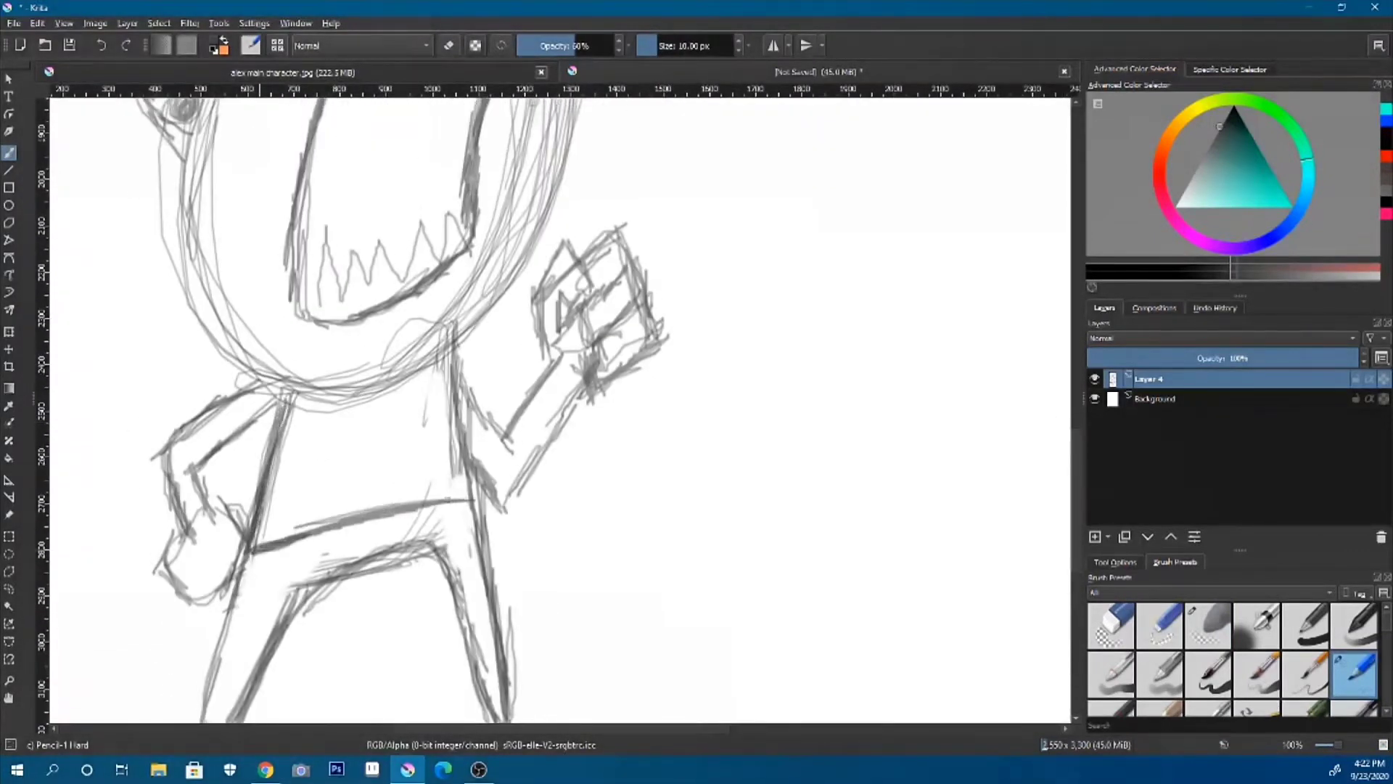
{"action": "scroll", "coordinate": [308, 437], "scroll_direction": "up", "scroll_amount": 4}
{"action": "mouse_move", "coordinate": [309, 438]}
{"action": "left_mouse_down"}
{"action": "mouse_move", "coordinate": [559, 301]}
{"action": "mouse_move", "coordinate": [621, 294]}
{"action": "left_mouse_up"}
{"action": "left_click_drag", "start_coordinate": [403, 381], "coordinate": [406, 439]}
{"action": "left_click_drag", "start_coordinate": [316, 391], "coordinate": [714, 259]}
{"action": "key", "text": "ctrl+z"}
{"action": "key", "text": "ctrl+z"}
{"action": "key", "text": "ctrl+z"}
{"action": "scroll", "coordinate": [392, 436], "scroll_direction": "up", "scroll_amount": 3}
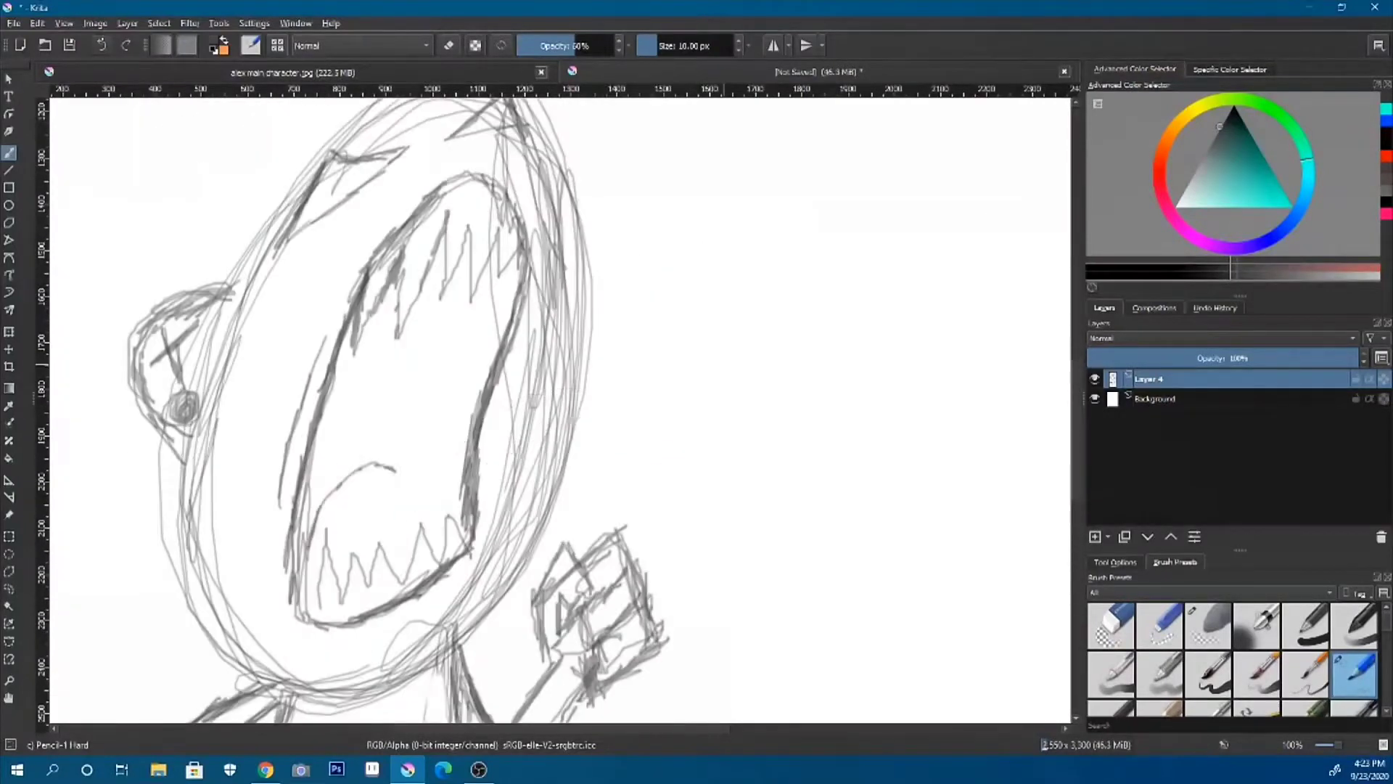
{"action": "mouse_move", "coordinate": [355, 395]}
{"action": "left_mouse_down"}
{"action": "mouse_move", "coordinate": [319, 479]}
{"action": "mouse_move", "coordinate": [428, 500]}
{"action": "mouse_move", "coordinate": [396, 518]}
{"action": "mouse_move", "coordinate": [403, 577]}
{"action": "left_mouse_up"}
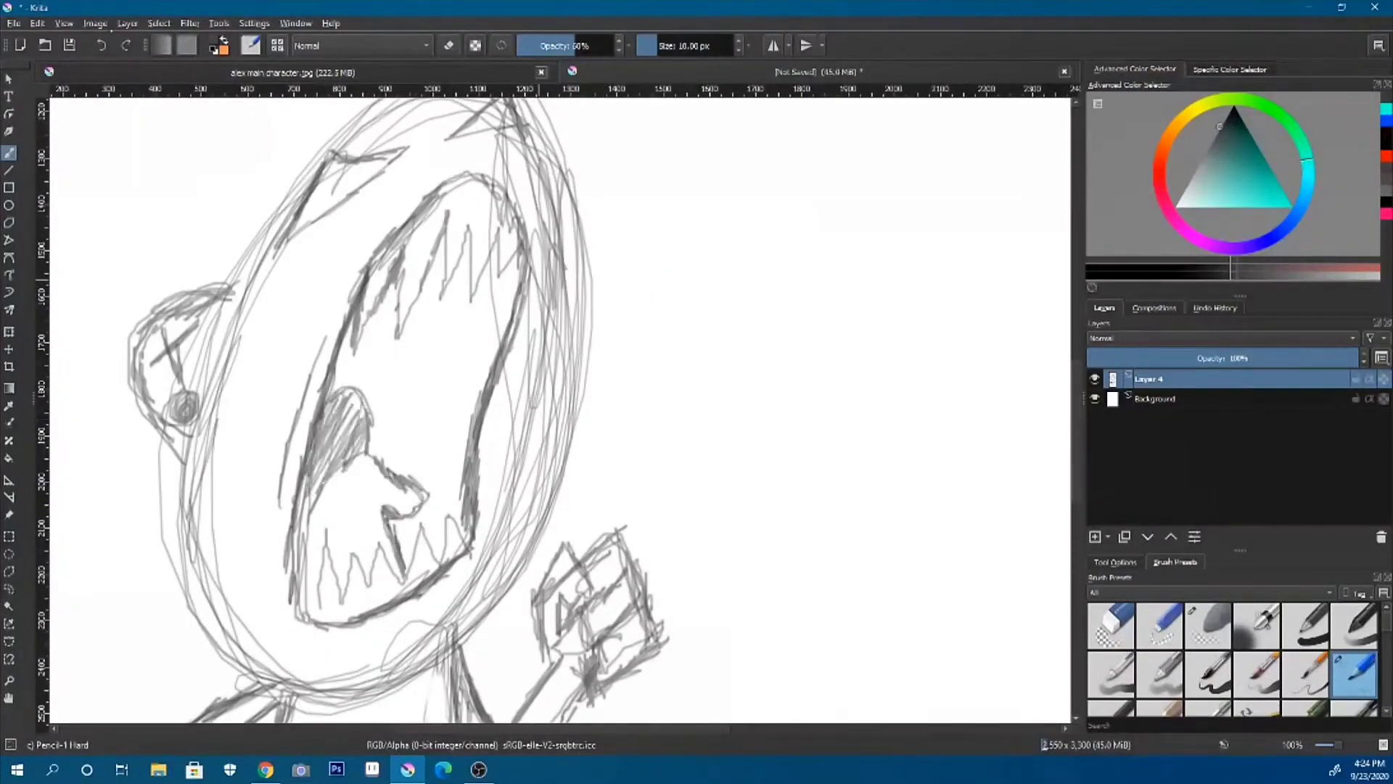
- Draw a long wavy line running down the canvas beside the figure
{"action": "scroll", "coordinate": [435, 436], "scroll_direction": "up", "scroll_amount": 3}
{"action": "scroll", "coordinate": [436, 436], "scroll_direction": "down", "scroll_amount": 8}
{"action": "scroll", "coordinate": [559, 406], "scroll_direction": "up", "scroll_amount": 5}
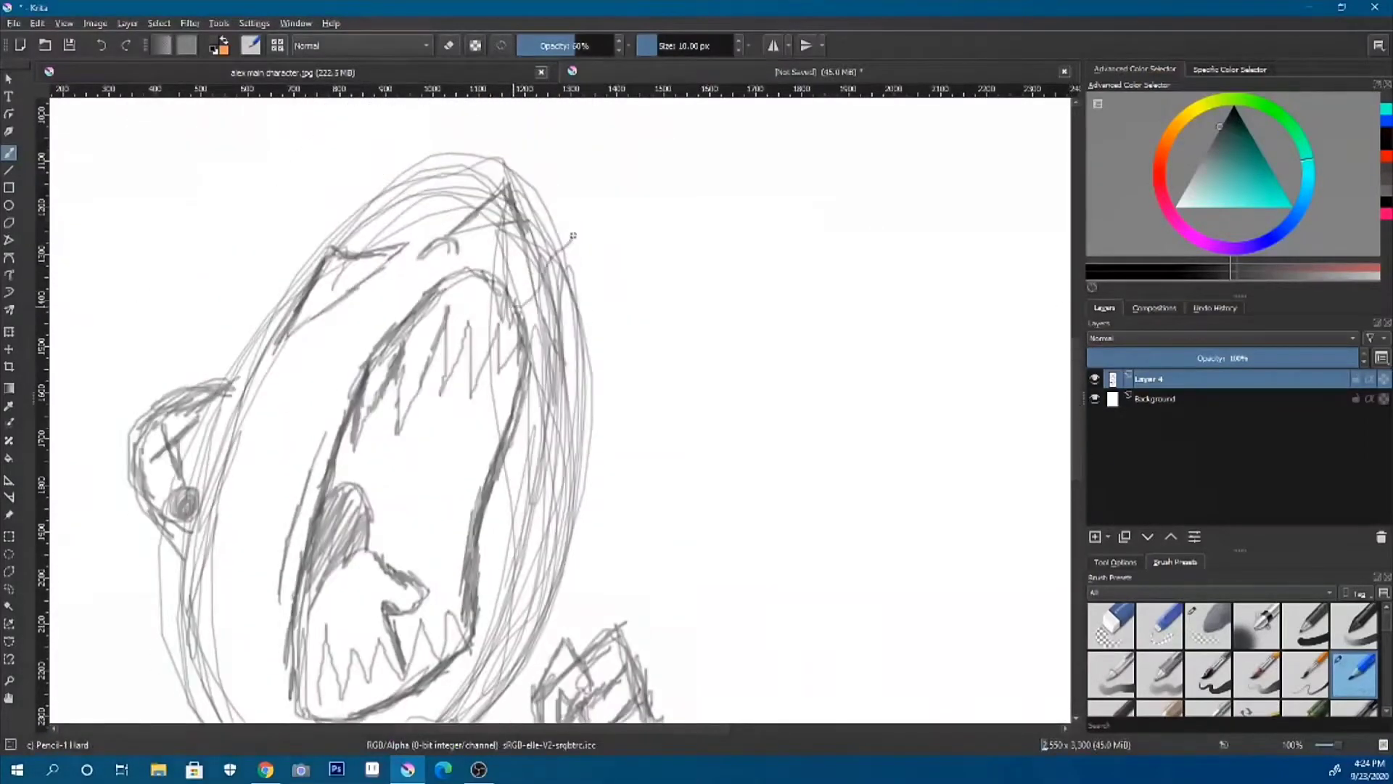
{"action": "scroll", "coordinate": [558, 406], "scroll_direction": "up", "scroll_amount": 5}
{"action": "mouse_move", "coordinate": [559, 591]}
{"action": "left_mouse_down"}
{"action": "mouse_move", "coordinate": [379, 497]}
{"action": "mouse_move", "coordinate": [124, 296]}
{"action": "left_mouse_up"}
{"action": "scroll", "coordinate": [559, 406], "scroll_direction": "up", "scroll_amount": 6}
{"action": "scroll", "coordinate": [558, 406], "scroll_direction": "left", "scroll_amount": 5}
- Zoom out and draw a ground line with vertical strokes below it
{"action": "key", "text": "minus"}
{"action": "key", "text": "minus"}
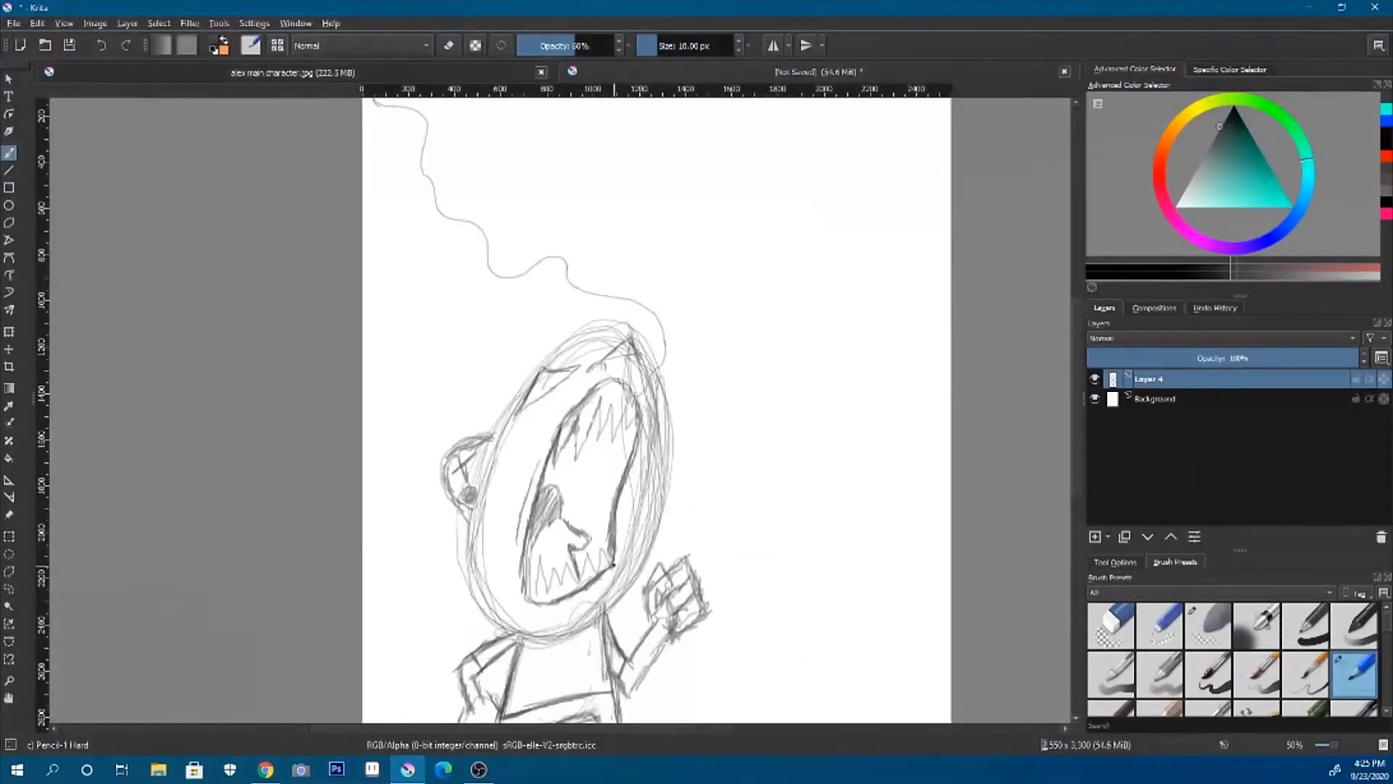
{"action": "scroll", "coordinate": [653, 363], "scroll_direction": "down", "scroll_amount": 2}
{"action": "scroll", "coordinate": [653, 363], "scroll_direction": "down", "scroll_amount": 2}
{"action": "scroll", "coordinate": [653, 362], "scroll_direction": "up", "scroll_amount": 1}
{"action": "mouse_move", "coordinate": [367, 577]}
{"action": "left_mouse_down"}
{"action": "mouse_move", "coordinate": [801, 498]}
{"action": "mouse_move", "coordinate": [566, 543]}
{"action": "left_mouse_up"}
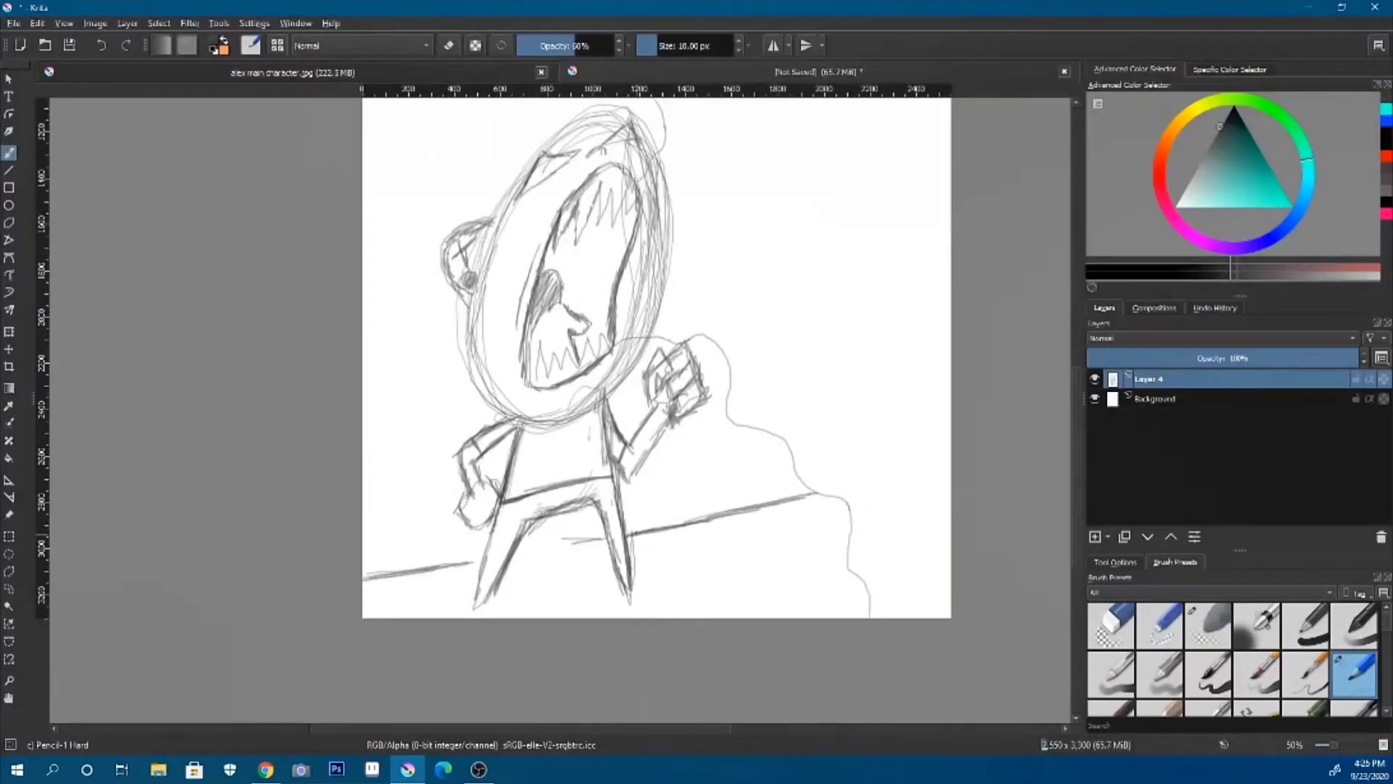
{"action": "mouse_move", "coordinate": [816, 494]}
{"action": "left_mouse_down"}
{"action": "mouse_move", "coordinate": [450, 566]}
{"action": "mouse_move", "coordinate": [397, 617]}
{"action": "left_mouse_up"}
{"action": "left_click_drag", "start_coordinate": [449, 567], "coordinate": [454, 615]}
{"action": "left_click_drag", "start_coordinate": [534, 555], "coordinate": [546, 617]}
{"action": "left_click_drag", "start_coordinate": [595, 544], "coordinate": [614, 616]}
- Finish the table grid lines, undo them, and add Layer 5 above Layer 4
{"action": "left_click_drag", "start_coordinate": [738, 512], "coordinate": [778, 619]}
{"action": "left_click_drag", "start_coordinate": [670, 529], "coordinate": [693, 619]}
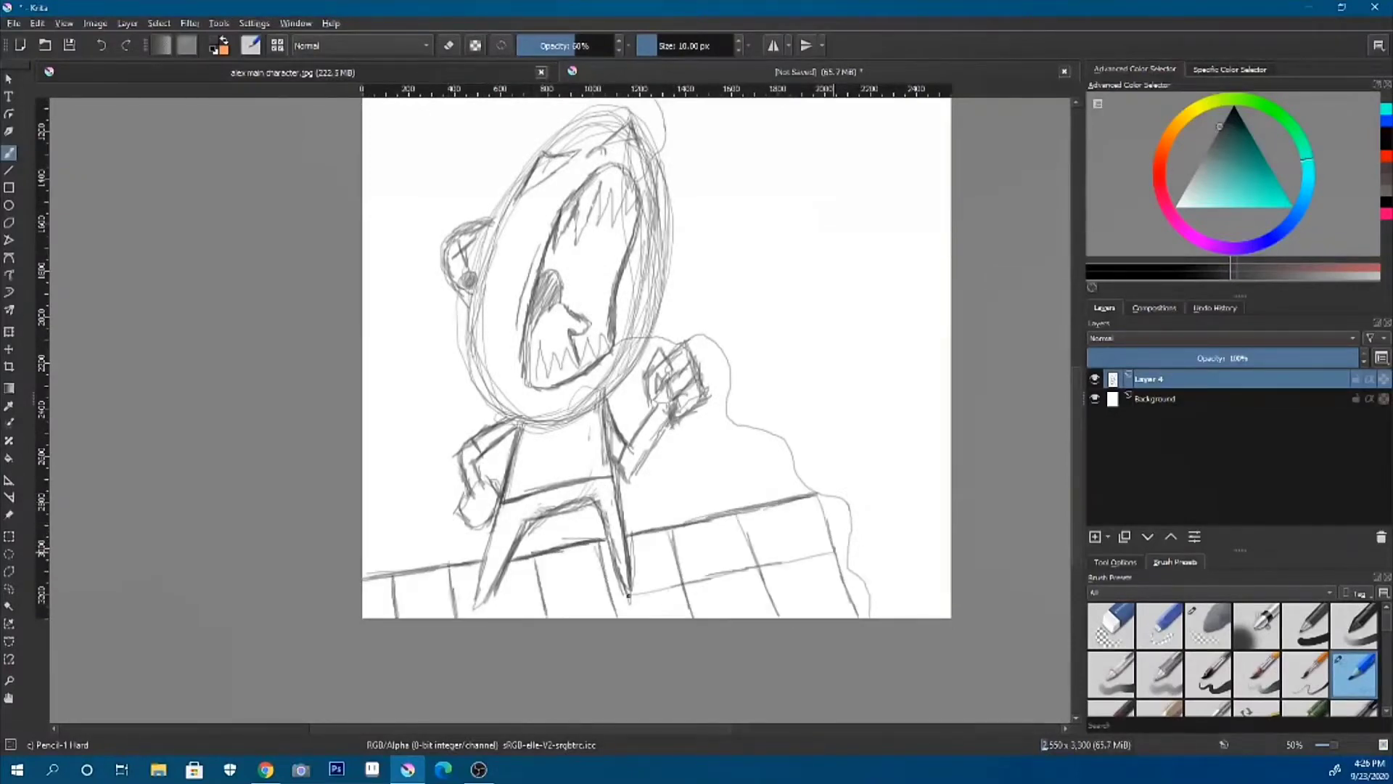
{"action": "left_click_drag", "start_coordinate": [845, 550], "coordinate": [522, 617]}
{"action": "left_click_drag", "start_coordinate": [600, 541], "coordinate": [618, 619]}
{"action": "left_click_drag", "start_coordinate": [818, 494], "coordinate": [857, 618]}
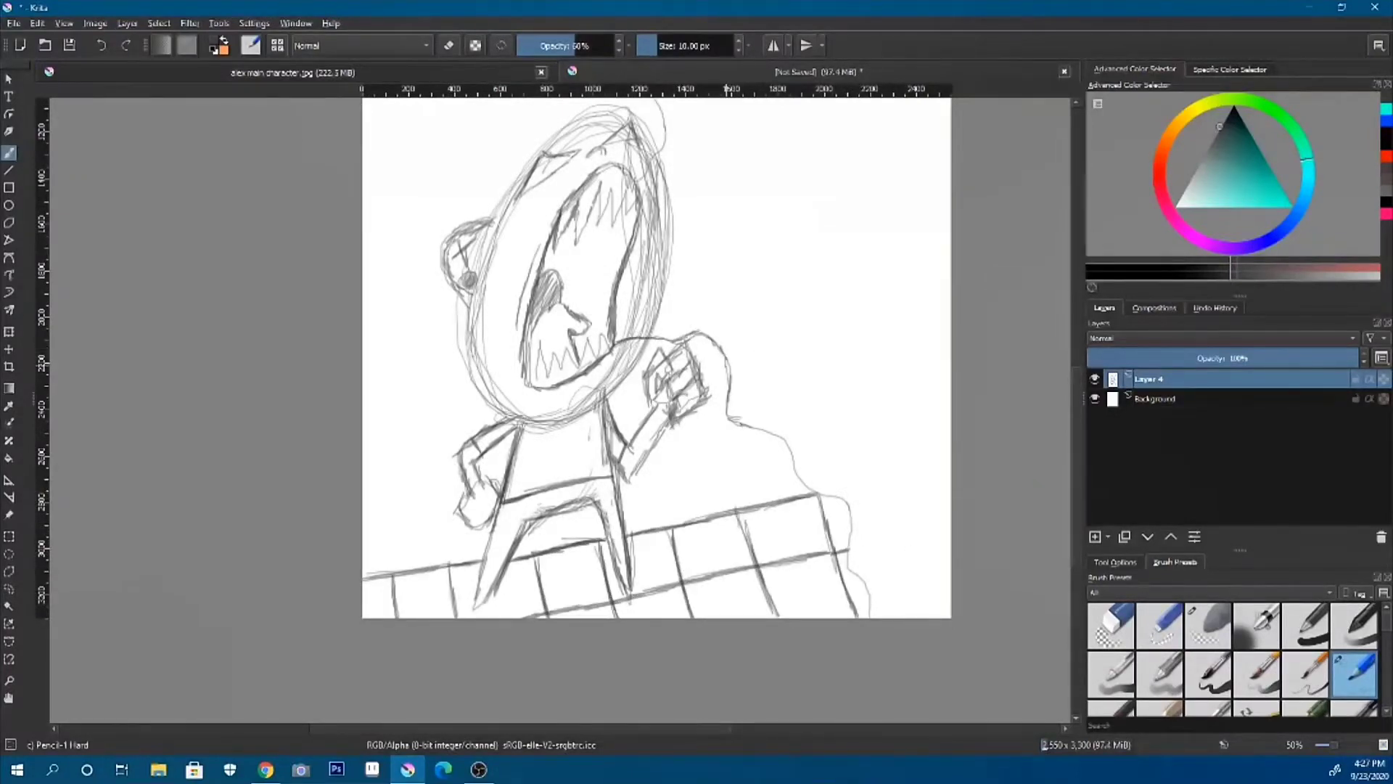
{"action": "key", "text": "ctrl+z"}
{"action": "key", "text": "ctrl+z"}
{"action": "key", "text": "ctrl+z"}
{"action": "scroll", "coordinate": [653, 407], "scroll_direction": "up", "scroll_amount": 3}
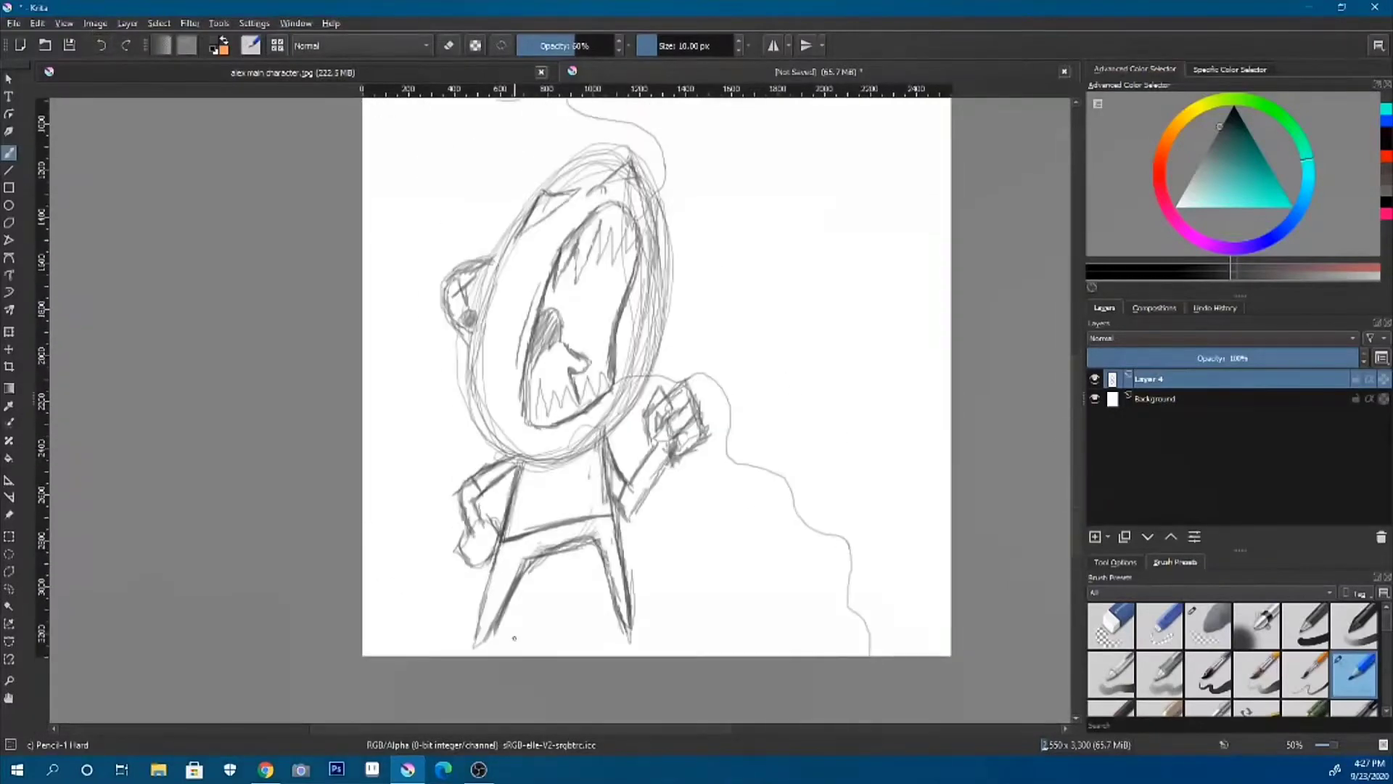
{"action": "left_click", "coordinate": [1095, 536]}
{"action": "scroll", "coordinate": [653, 406], "scroll_direction": "up", "scroll_amount": 2}
- Pick the Sketching-3 Leaky brush in black and ink the wavy background curves
{"action": "scroll", "coordinate": [1234, 653], "scroll_direction": "down", "scroll_amount": 2}
{"action": "left_click", "coordinate": [1208, 631]}
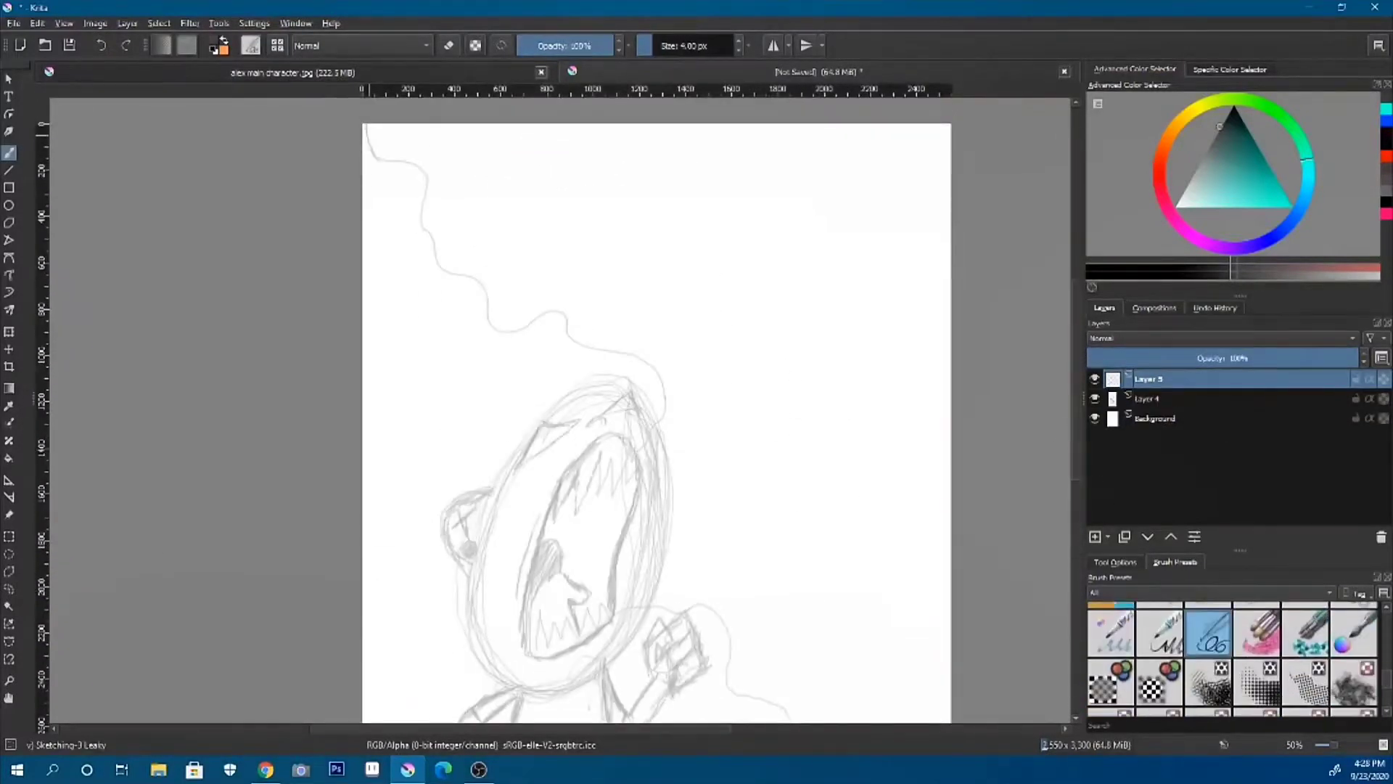
{"action": "key", "text": "d"}
{"action": "left_click_drag", "start_coordinate": [366, 125], "coordinate": [453, 272]}
{"action": "key", "text": "ctrl+z"}
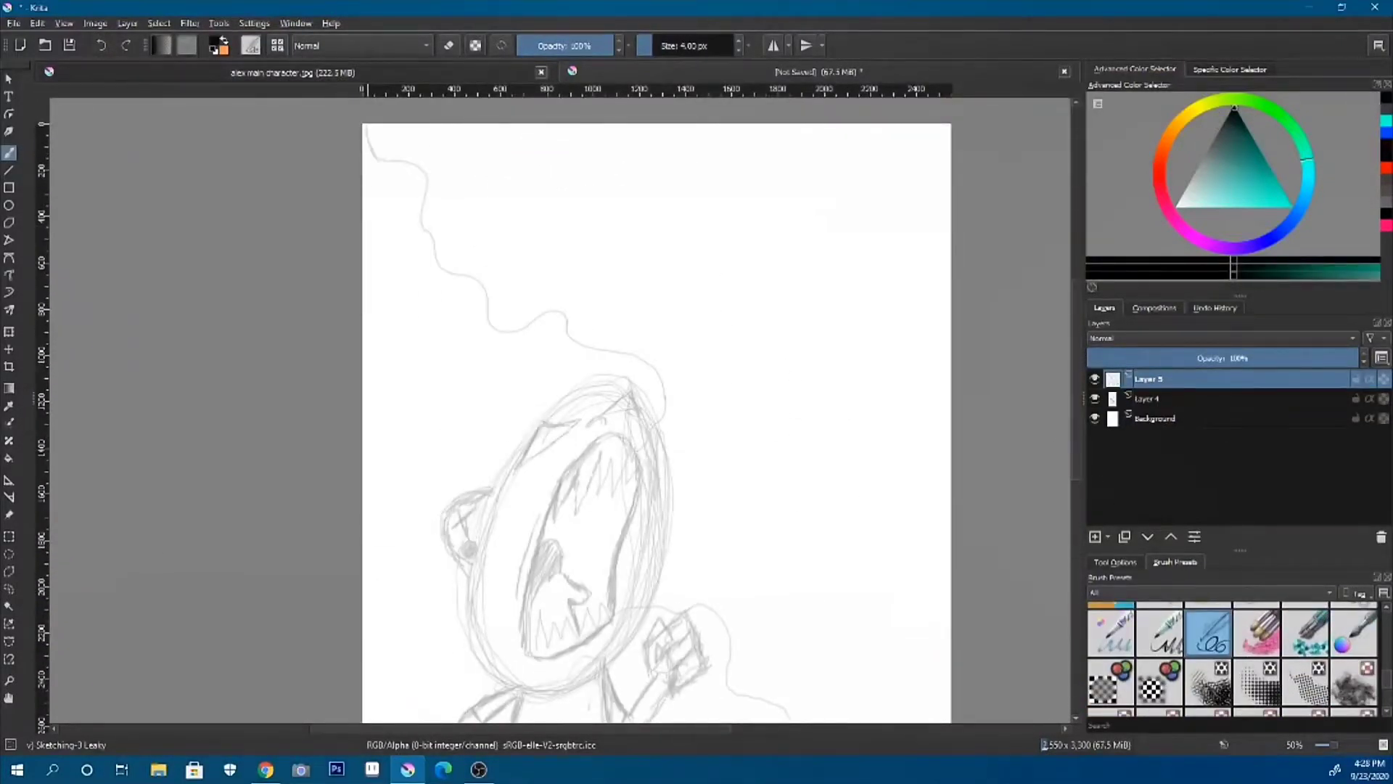
{"action": "left_click_drag", "start_coordinate": [366, 125], "coordinate": [635, 461]}
{"action": "scroll", "coordinate": [726, 435], "scroll_direction": "down", "scroll_amount": 3}
{"action": "left_click_drag", "start_coordinate": [647, 380], "coordinate": [802, 529]}
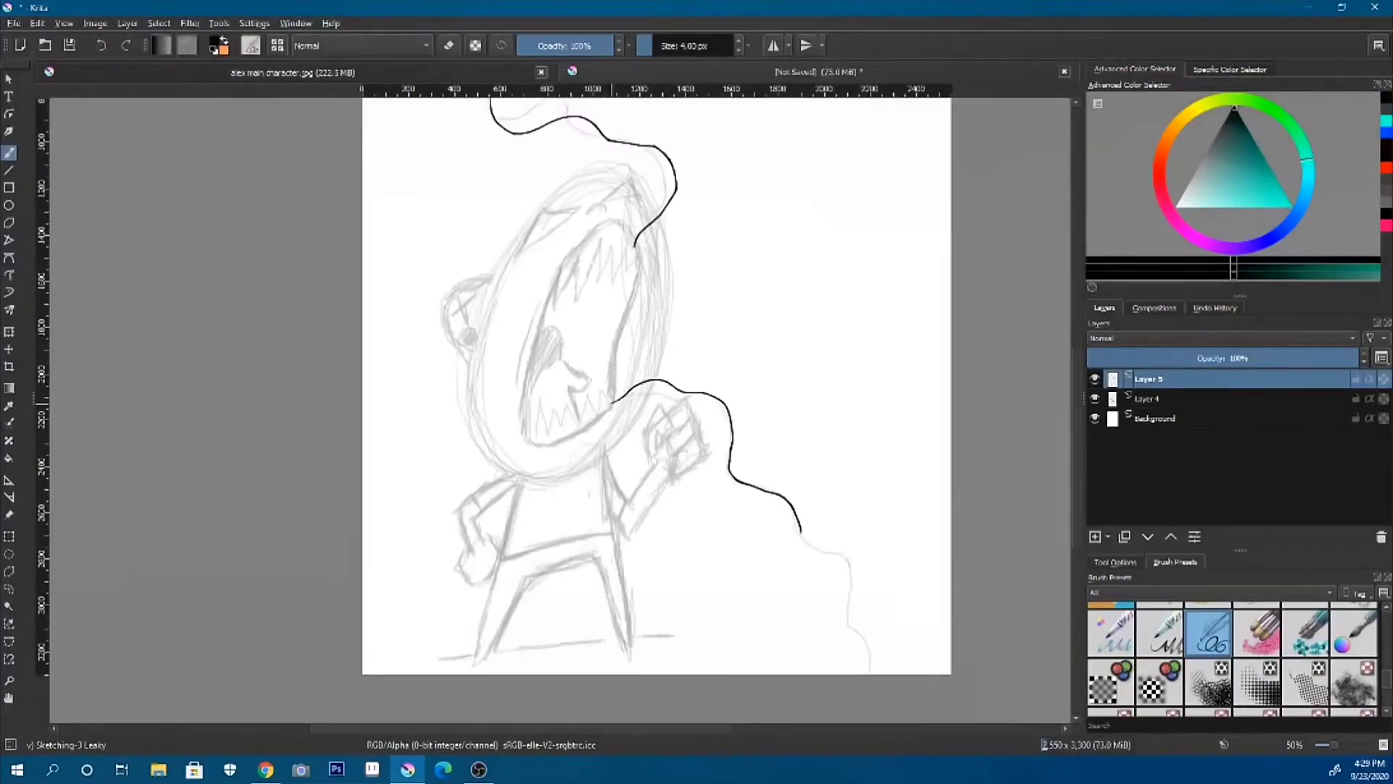
{"action": "scroll", "coordinate": [725, 436], "scroll_direction": "up", "scroll_amount": 1}
{"action": "left_click_drag", "start_coordinate": [641, 528], "coordinate": [827, 718]}
{"action": "mouse_move", "coordinate": [473, 497]}
{"action": "left_mouse_down"}
{"action": "mouse_move", "coordinate": [602, 309]}
{"action": "mouse_move", "coordinate": [634, 567]}
{"action": "left_mouse_up"}
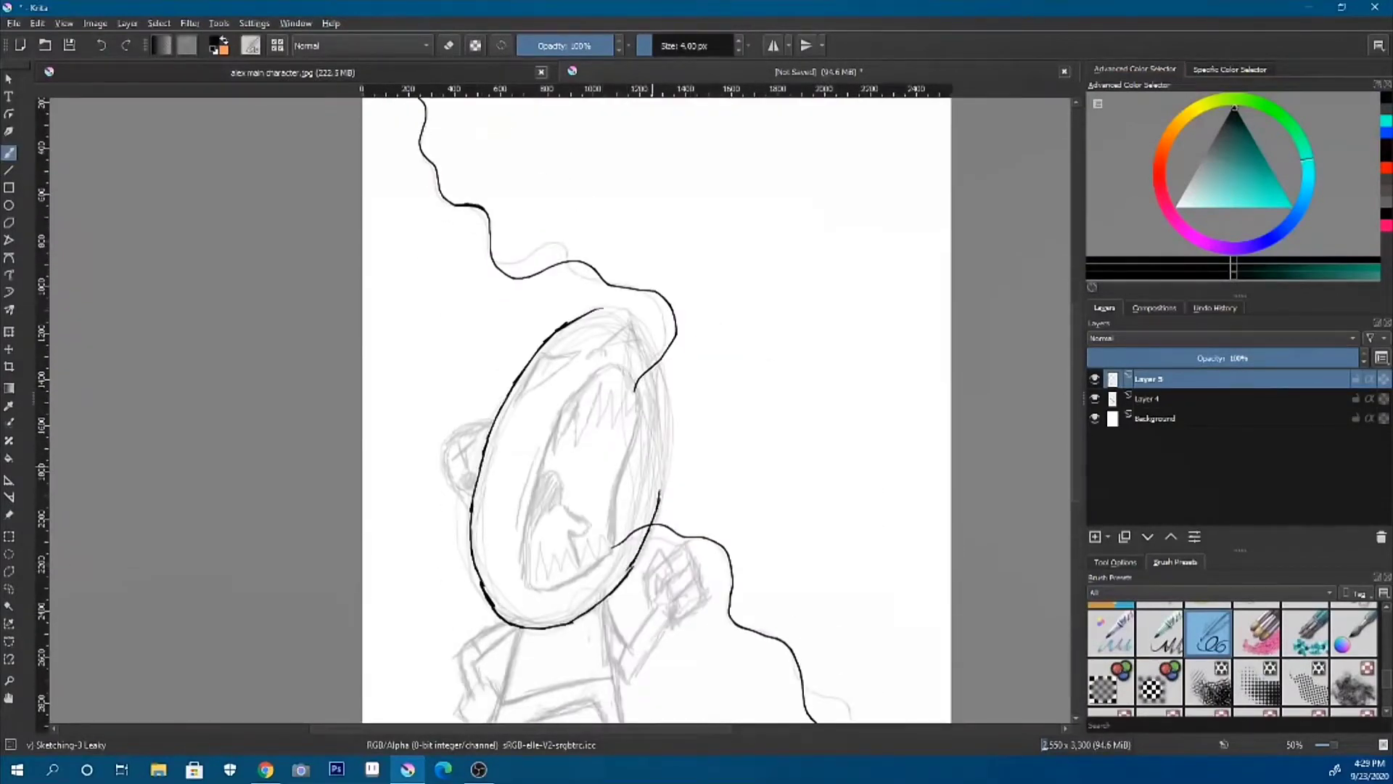
- Ink the top of the head outline, the inner mouth outline and the left ear
{"action": "left_click_drag", "start_coordinate": [657, 359], "coordinate": [515, 381]}
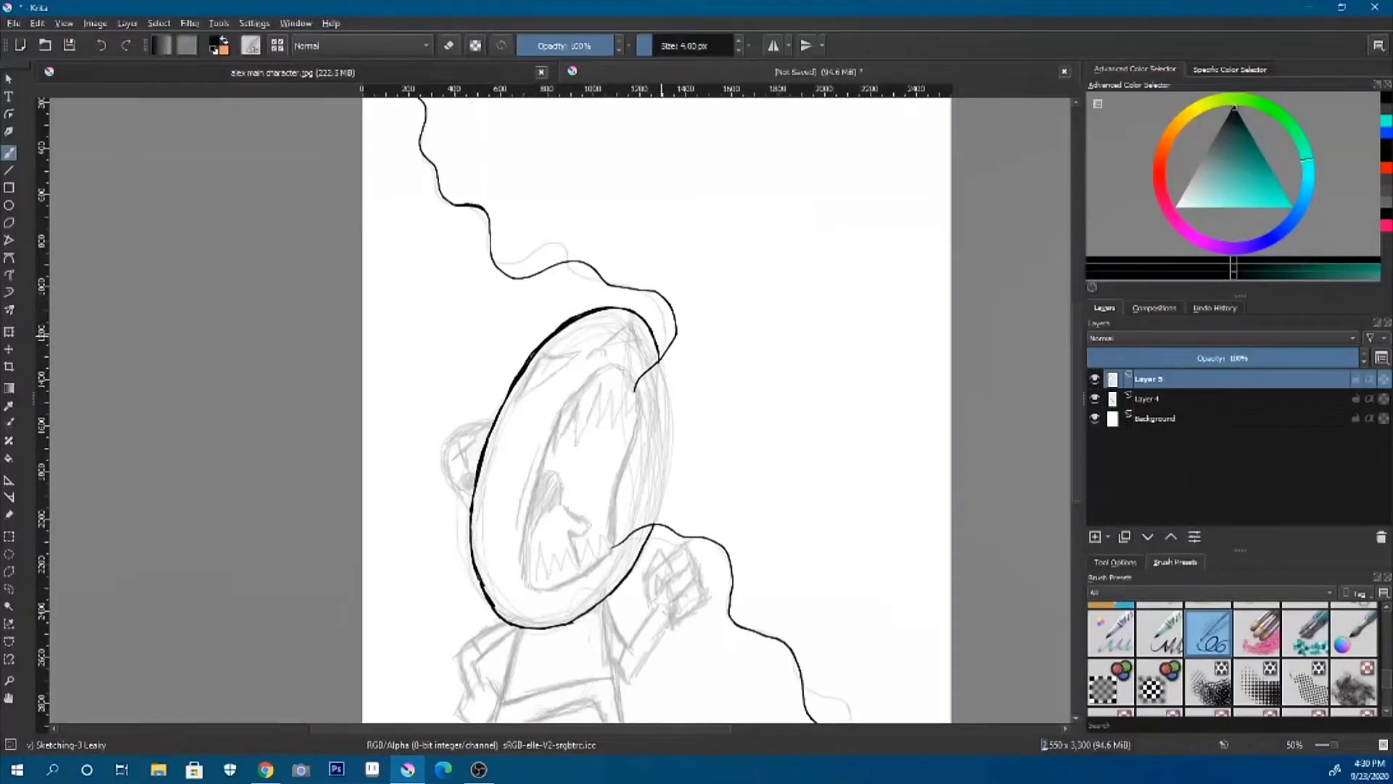
{"action": "mouse_move", "coordinate": [635, 392]}
{"action": "left_mouse_down"}
{"action": "mouse_move", "coordinate": [555, 591]}
{"action": "mouse_move", "coordinate": [624, 482]}
{"action": "left_mouse_up"}
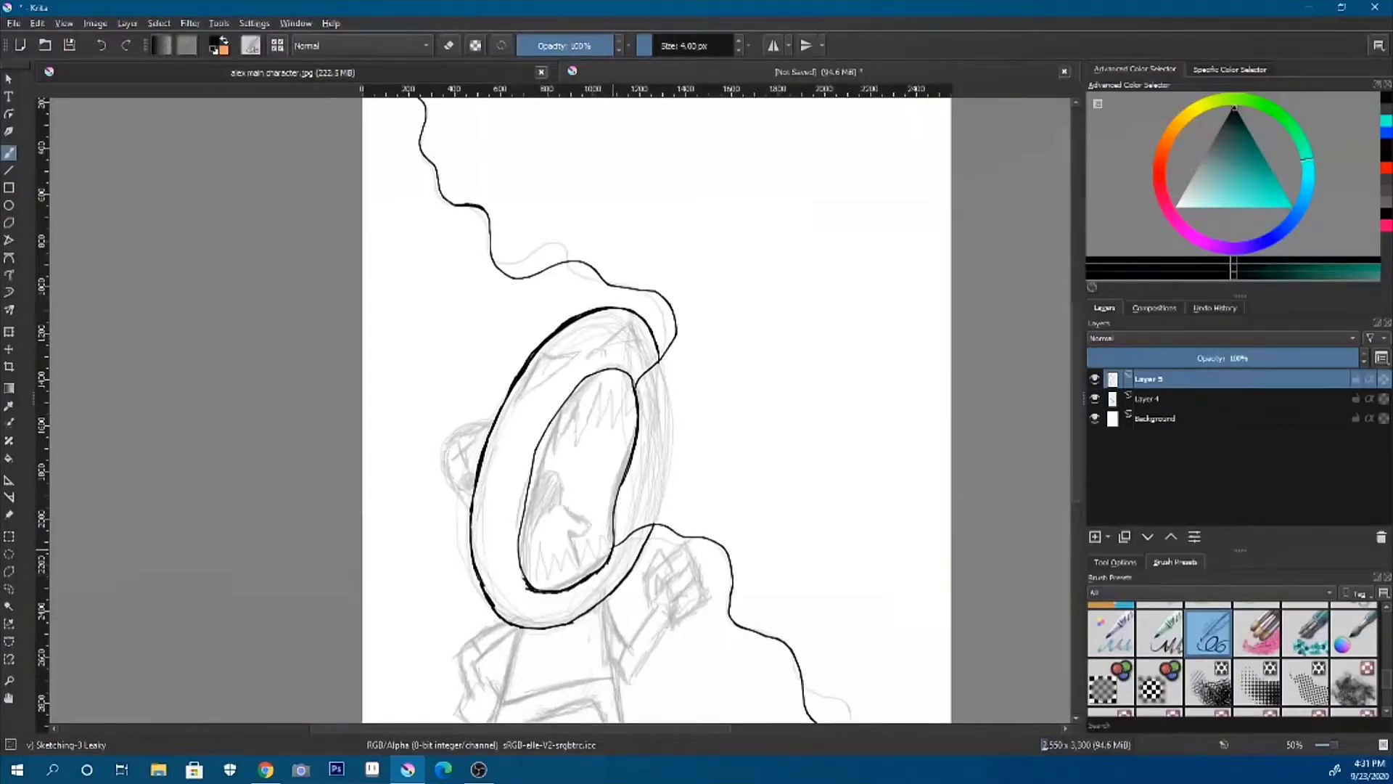
{"action": "left_click_drag", "start_coordinate": [537, 439], "coordinate": [618, 500]}
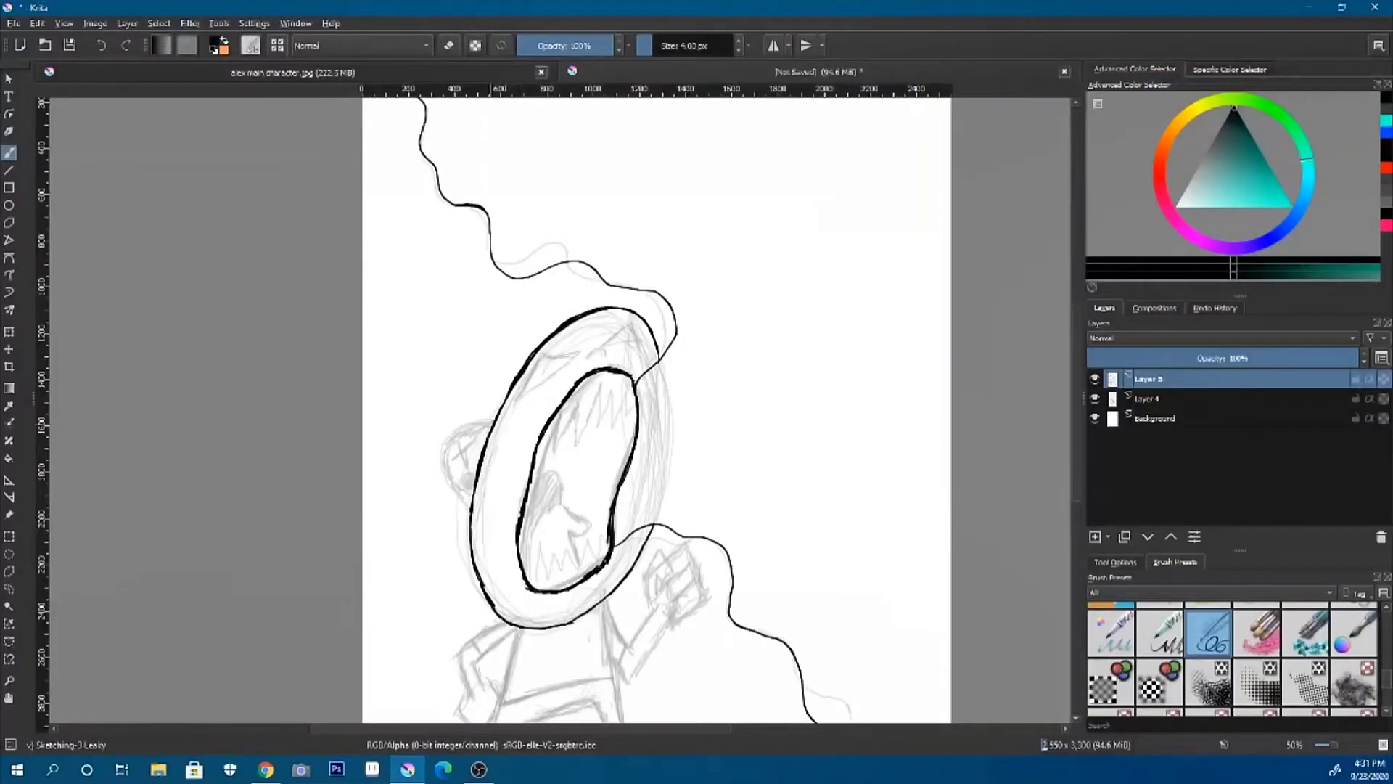
{"action": "left_click_drag", "start_coordinate": [472, 507], "coordinate": [492, 424]}
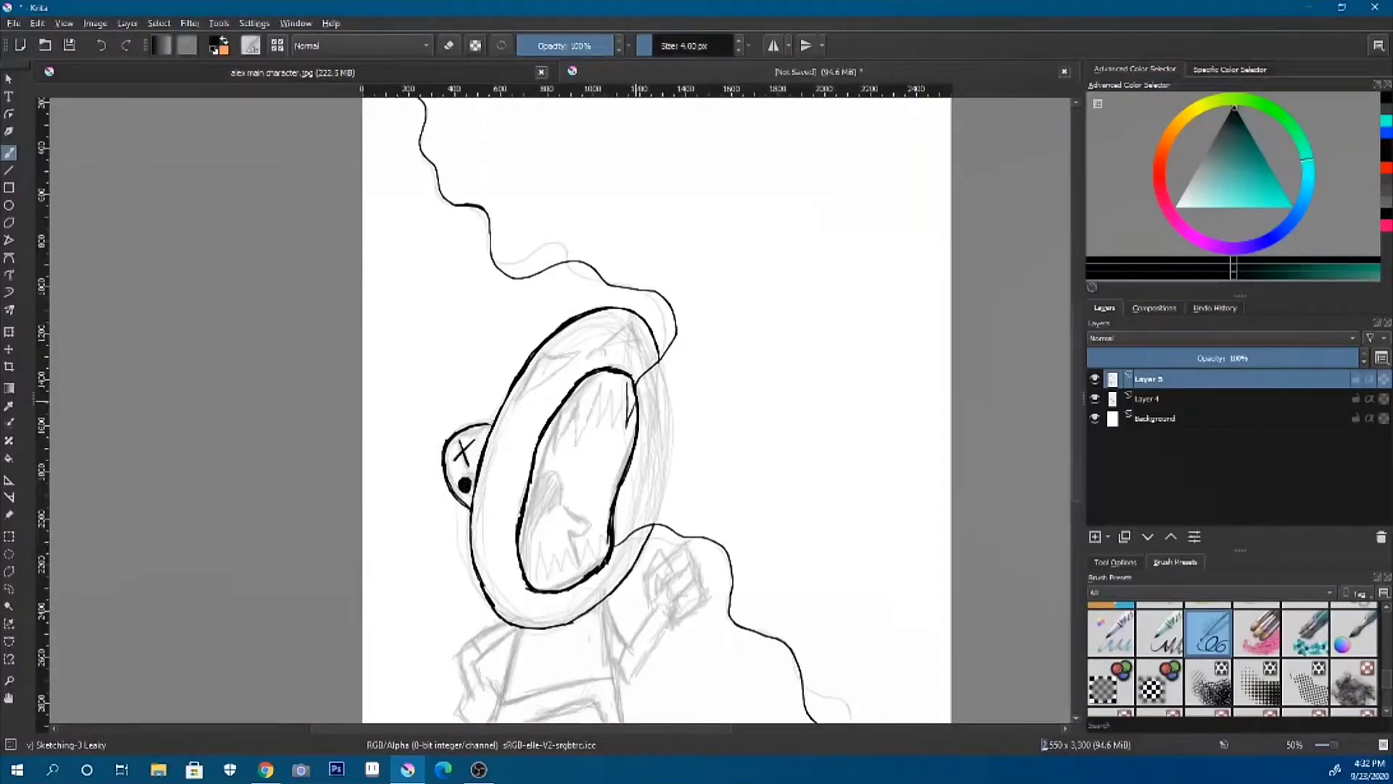
- Erase and redraw the inner mouth's left outline, toggling eraser mode with E
{"action": "key", "text": "e"}
{"action": "left_click_drag", "start_coordinate": [545, 428], "coordinate": [517, 566]}
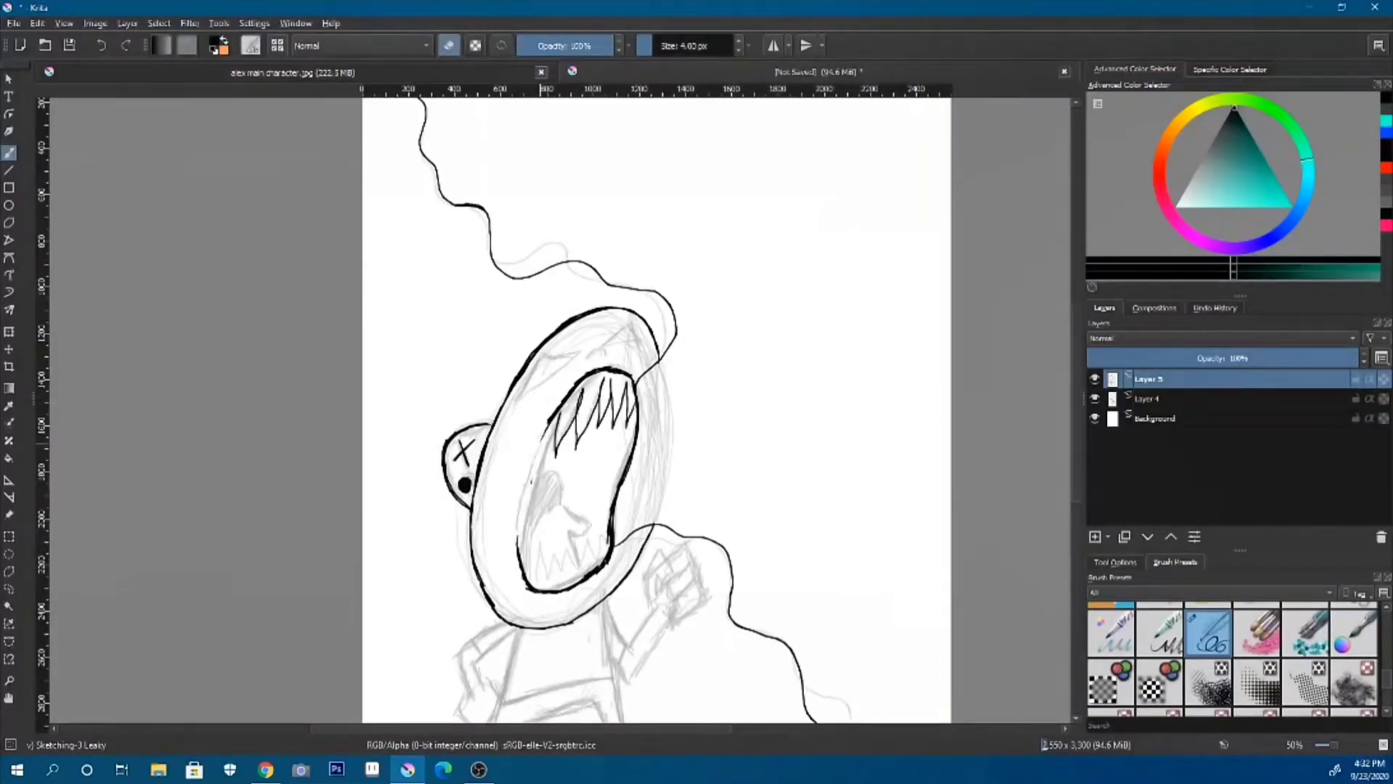
{"action": "key", "text": "e"}
{"action": "left_click_drag", "start_coordinate": [555, 414], "coordinate": [521, 570]}
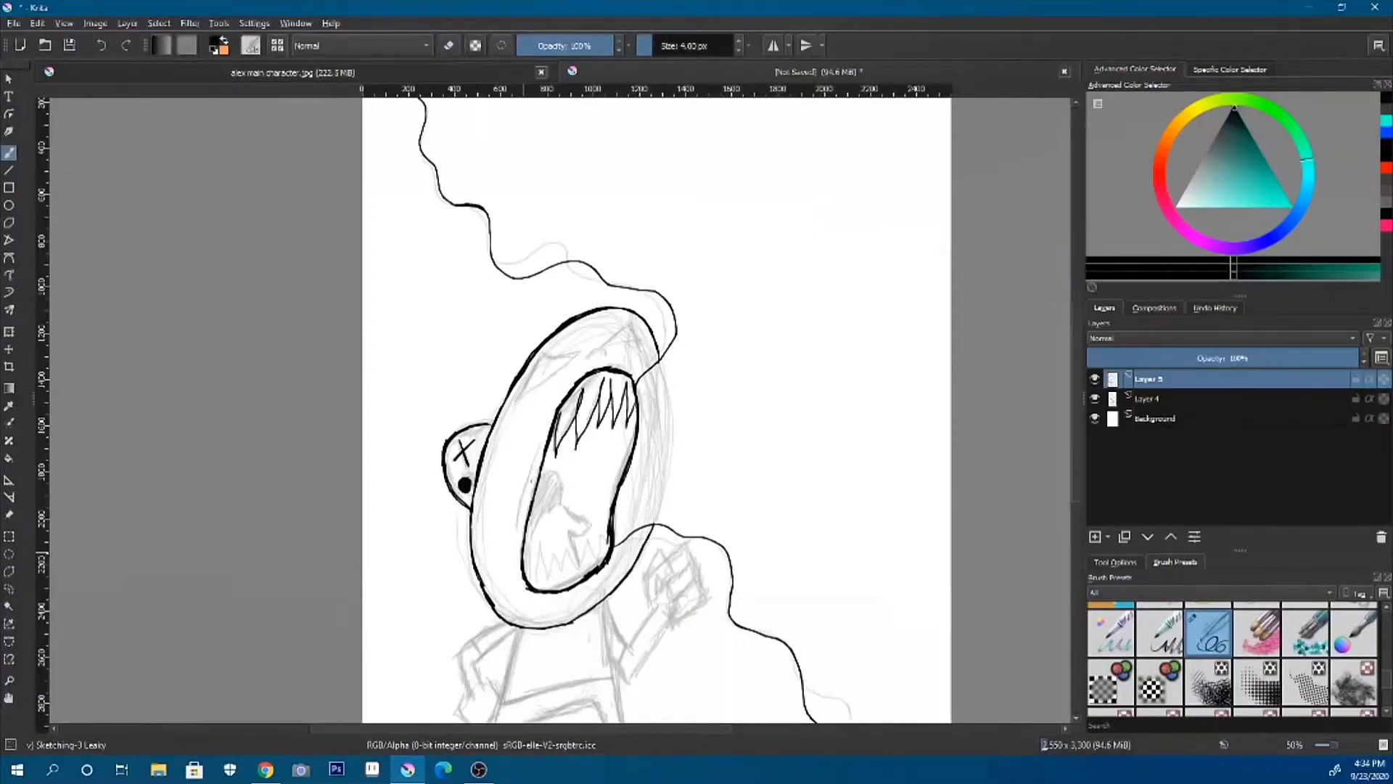
{"action": "key", "text": "ctrl+z"}
{"action": "key", "text": "e"}
{"action": "left_click_drag", "start_coordinate": [537, 435], "coordinate": [519, 559]}
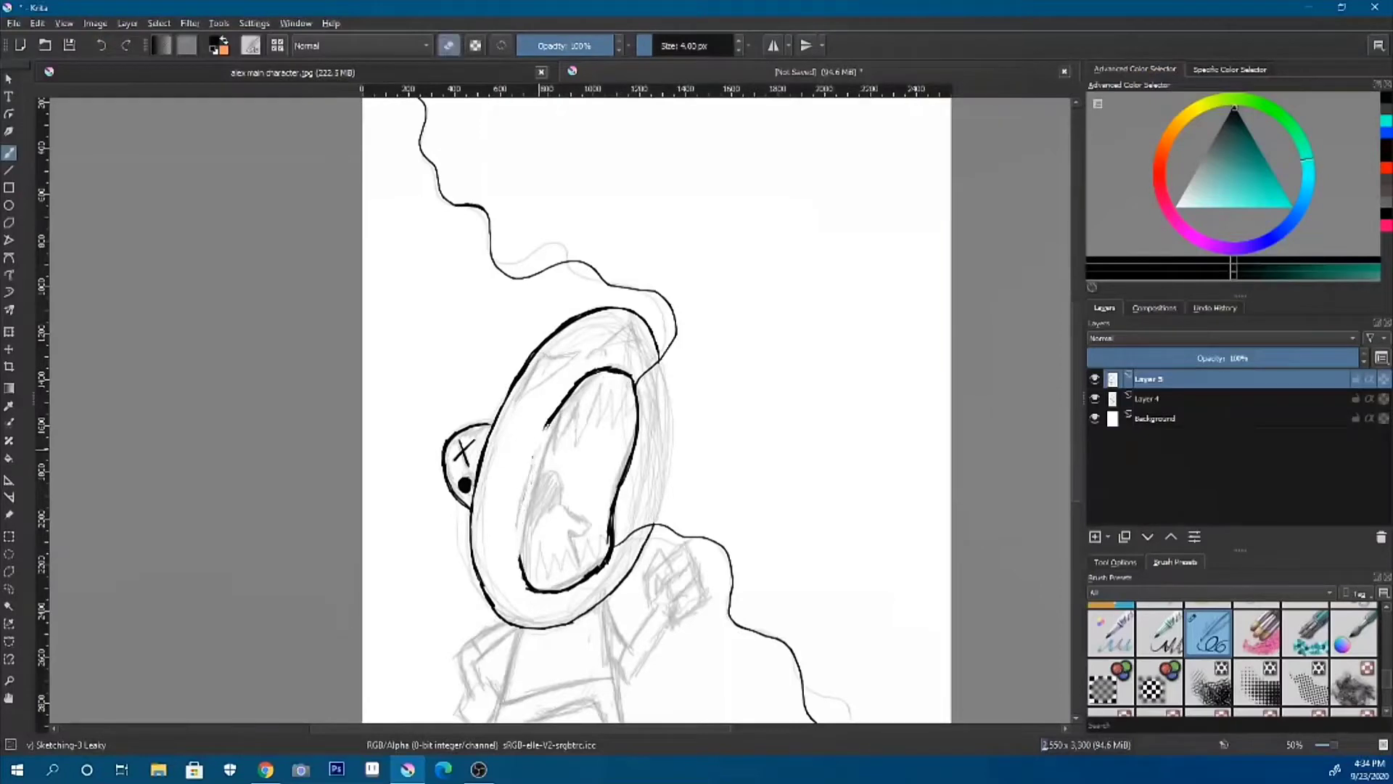
{"action": "key", "text": "e"}
{"action": "left_click_drag", "start_coordinate": [562, 402], "coordinate": [521, 562]}
{"action": "key", "text": "ctrl+z"}
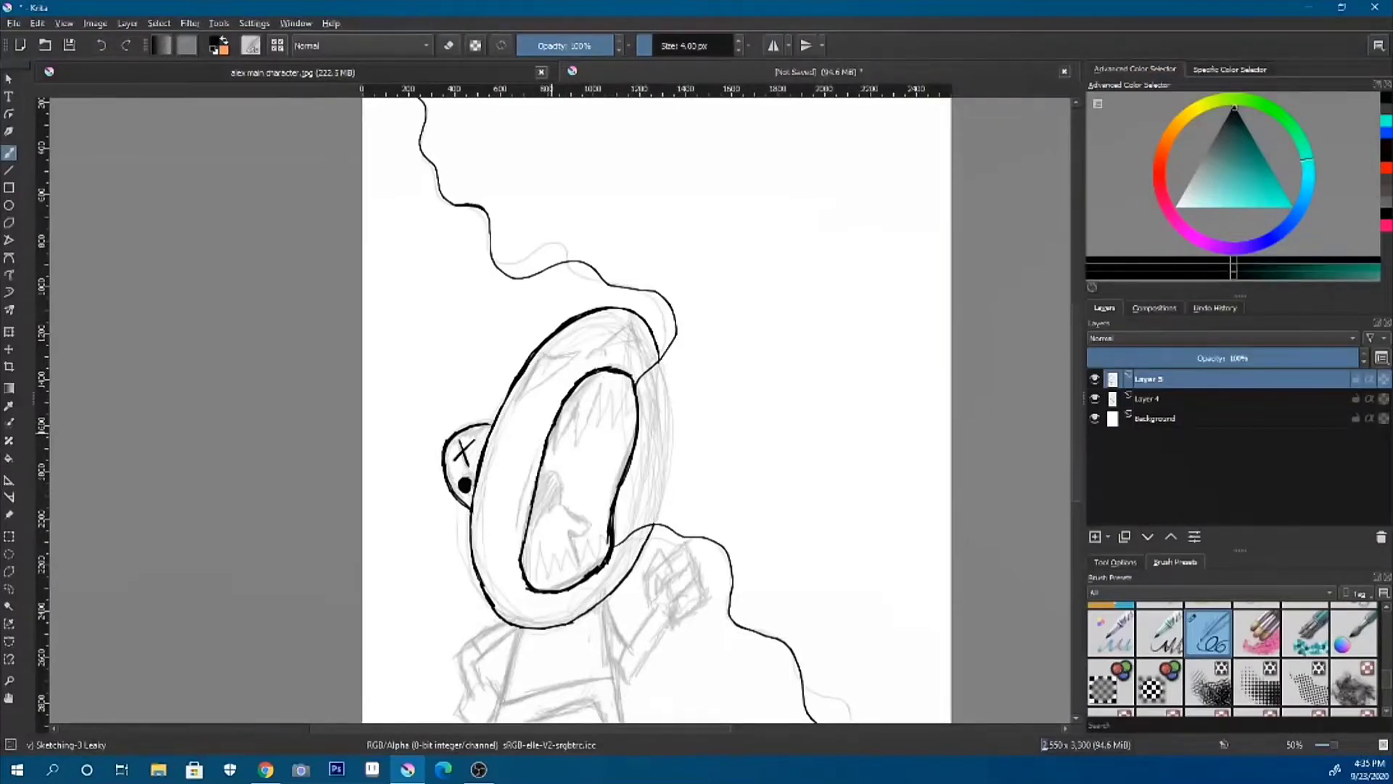
- Draw jagged zigzag upper and lower teeth, then ink the arm and body outline
{"action": "left_click_drag", "start_coordinate": [581, 388], "coordinate": [608, 417]}
{"action": "mouse_move", "coordinate": [528, 574]}
{"action": "left_mouse_down"}
{"action": "mouse_move", "coordinate": [545, 580]}
{"action": "mouse_move", "coordinate": [538, 542]}
{"action": "left_mouse_up"}
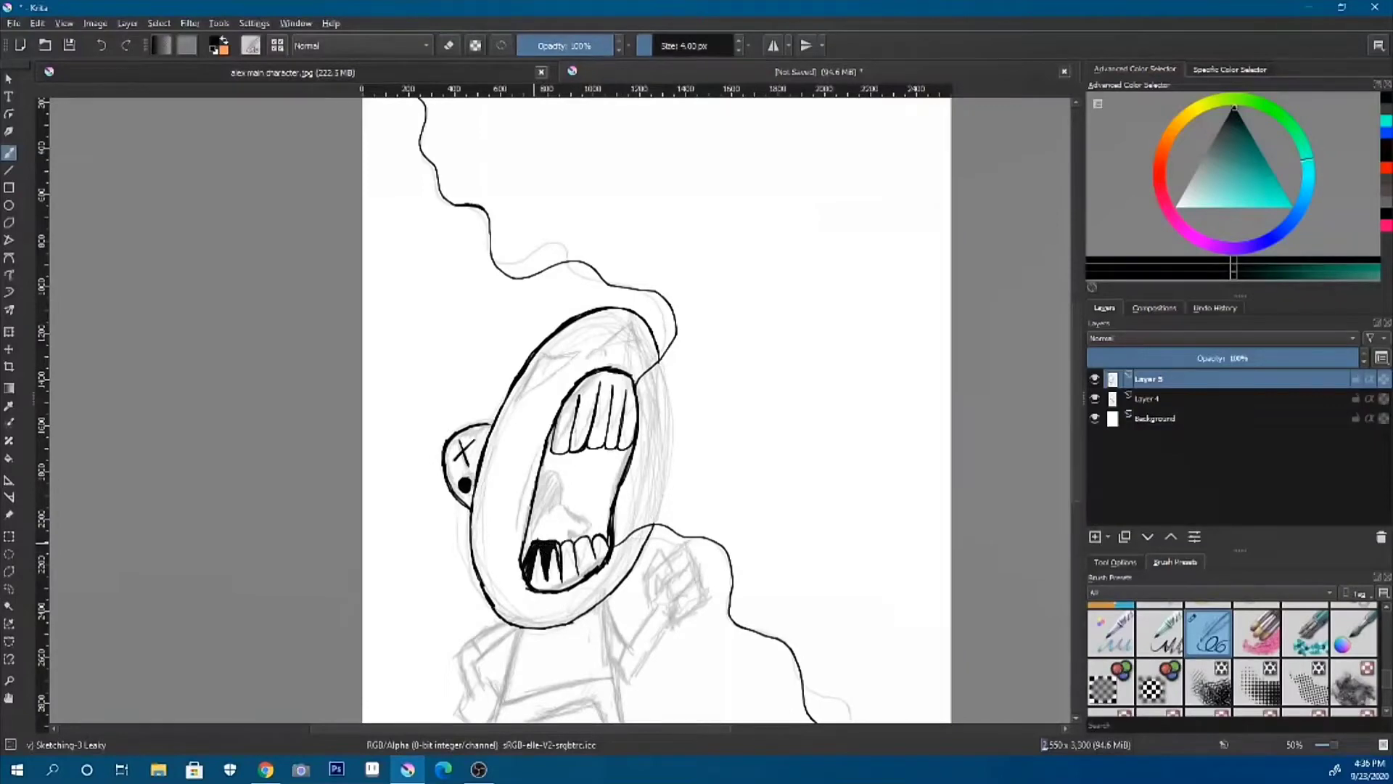
{"action": "key", "text": "ctrl+z"}
{"action": "key", "text": "ctrl+z"}
{"action": "key", "text": "ctrl+z"}
{"action": "key", "text": "ctrl+z"}
{"action": "mouse_move", "coordinate": [552, 458]}
{"action": "left_mouse_down"}
{"action": "mouse_move", "coordinate": [637, 408]}
{"action": "mouse_move", "coordinate": [578, 405]}
{"action": "left_mouse_up"}
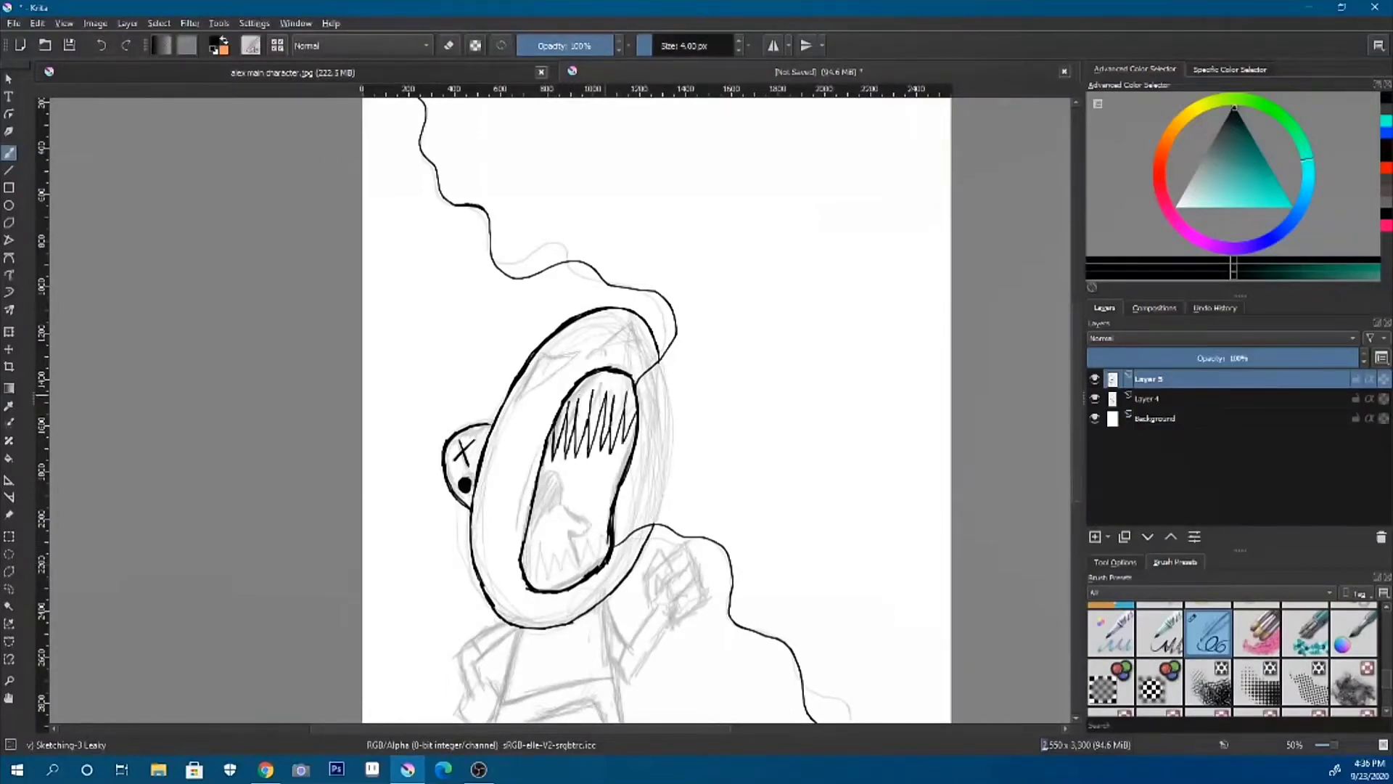
{"action": "left_click_drag", "start_coordinate": [548, 575], "coordinate": [607, 526]}
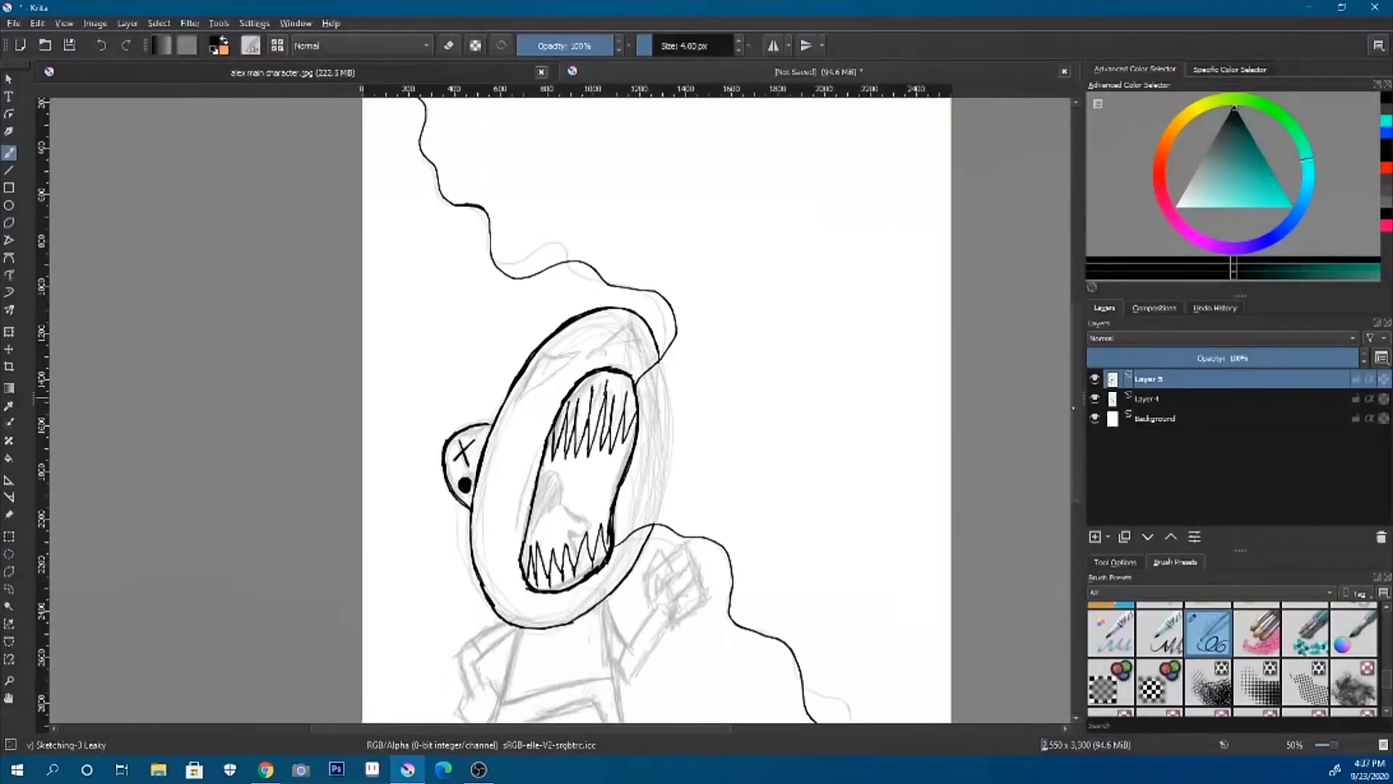
{"action": "scroll", "coordinate": [657, 410], "scroll_direction": "down", "scroll_amount": 3}
{"action": "left_click_drag", "start_coordinate": [664, 374], "coordinate": [619, 464]}
{"action": "mouse_move", "coordinate": [602, 399]}
{"action": "left_mouse_down"}
{"action": "mouse_move", "coordinate": [628, 602]}
{"action": "mouse_move", "coordinate": [512, 559]}
{"action": "left_mouse_up"}
- Ink the legs, both fists and forearms, and the two angry triangular eyes
{"action": "left_click_drag", "start_coordinate": [501, 501], "coordinate": [614, 475]}
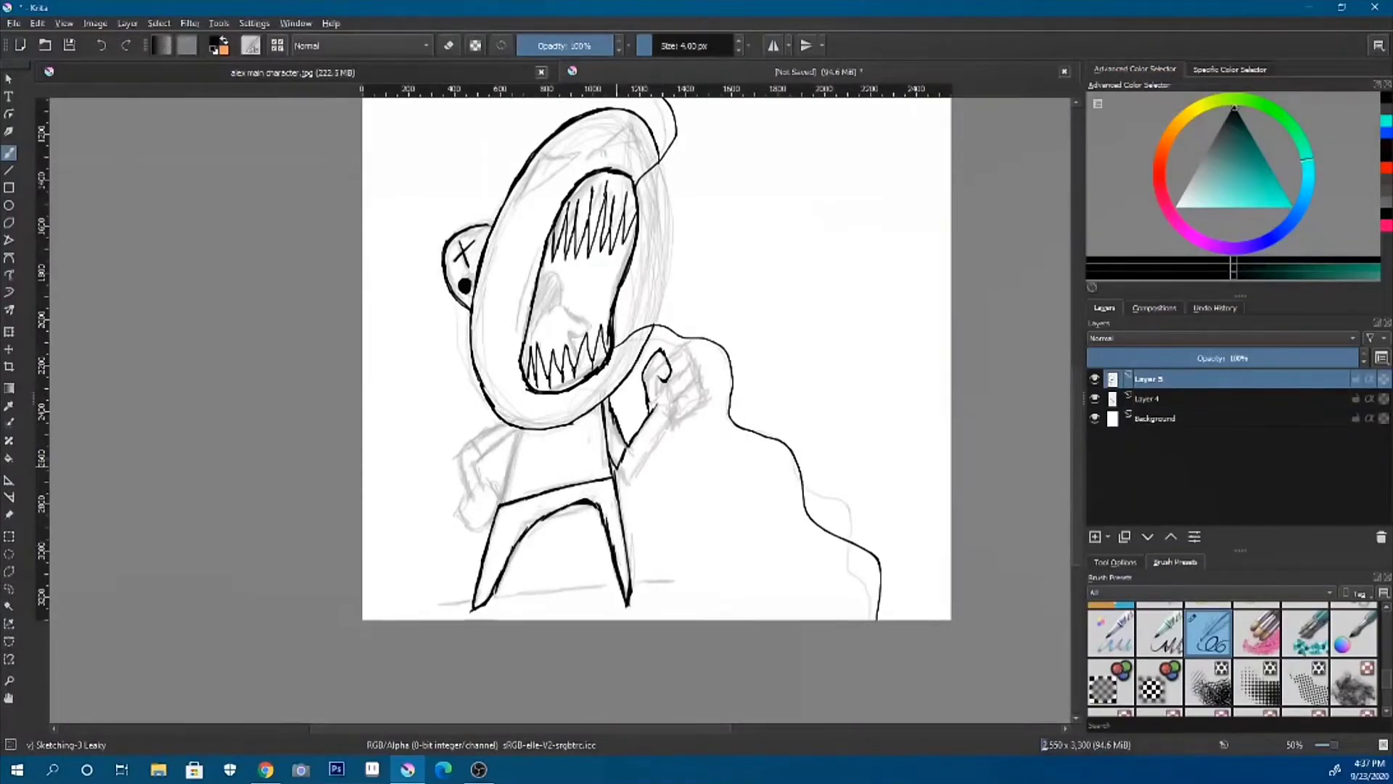
{"action": "mouse_move", "coordinate": [519, 432]}
{"action": "left_mouse_down"}
{"action": "mouse_move", "coordinate": [471, 457]}
{"action": "mouse_move", "coordinate": [486, 533]}
{"action": "left_mouse_up"}
{"action": "mouse_move", "coordinate": [667, 348]}
{"action": "left_mouse_down"}
{"action": "mouse_move", "coordinate": [700, 402]}
{"action": "mouse_move", "coordinate": [624, 479]}
{"action": "left_mouse_up"}
{"action": "scroll", "coordinate": [656, 396], "scroll_direction": "up", "scroll_amount": 1}
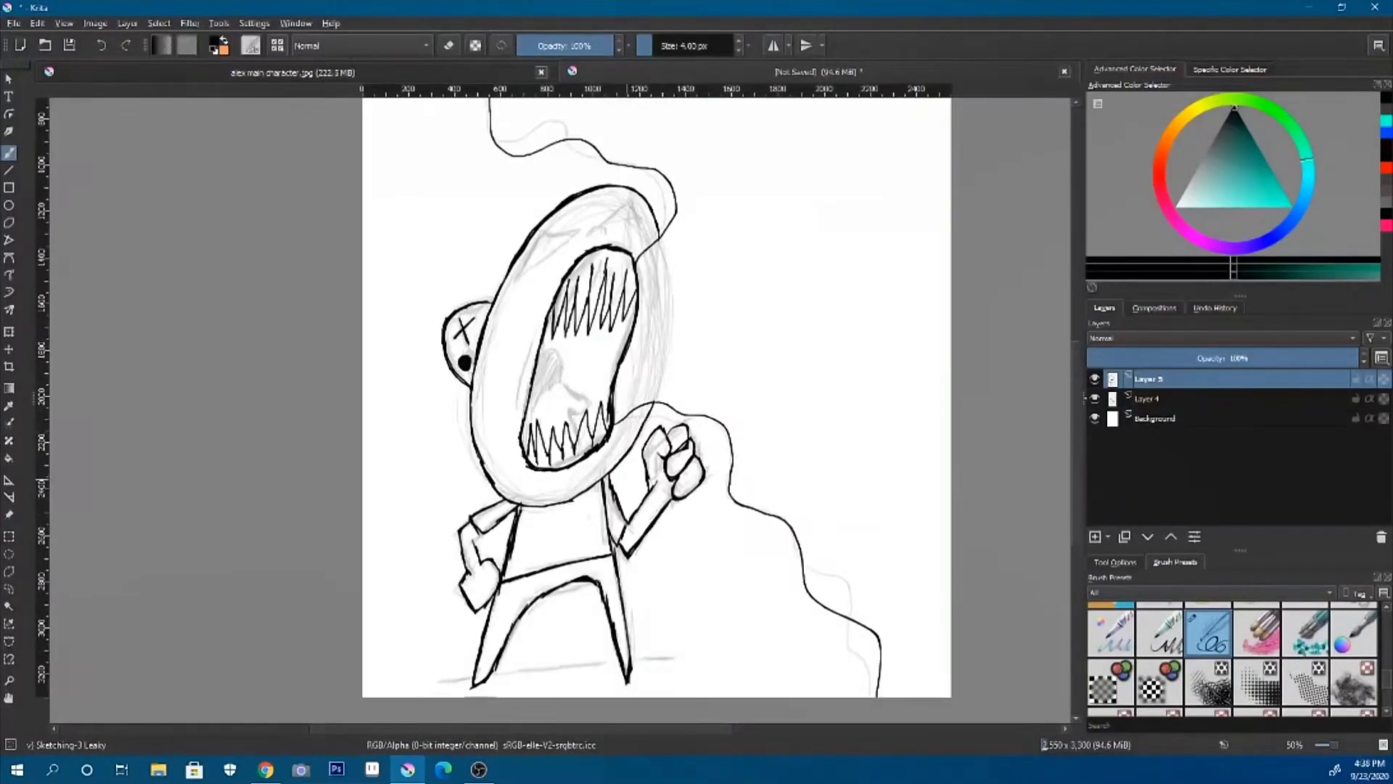
{"action": "left_click_drag", "start_coordinate": [577, 243], "coordinate": [524, 273]}
{"action": "left_click_drag", "start_coordinate": [631, 197], "coordinate": [595, 222]}
{"action": "scroll", "coordinate": [657, 395], "scroll_direction": "down", "scroll_amount": 2}
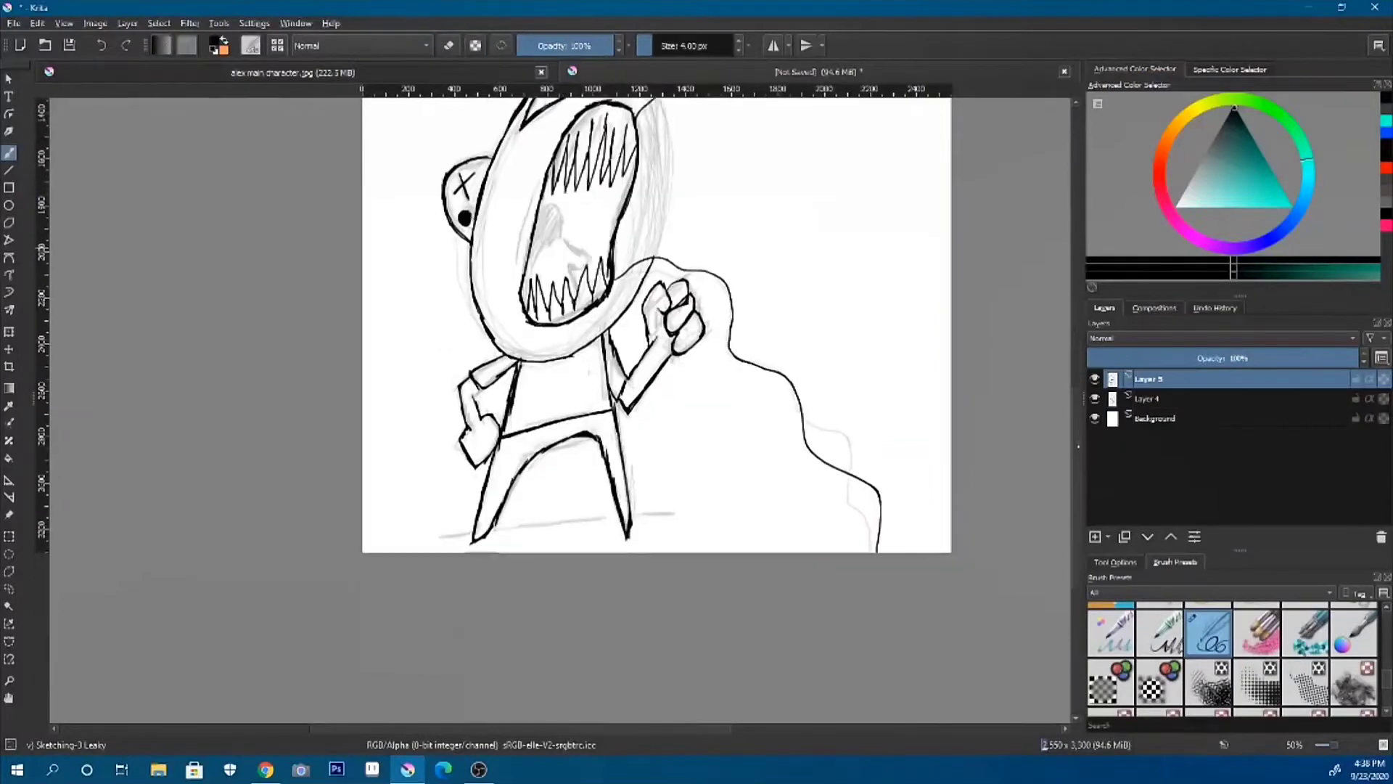
- Try zigzag ground strokes beneath the feet, then undo them
{"action": "left_click_drag", "start_coordinate": [494, 530], "coordinate": [798, 486]}
{"action": "left_click_drag", "start_coordinate": [657, 541], "coordinate": [805, 534]}
{"action": "left_click_drag", "start_coordinate": [508, 547], "coordinate": [613, 526]}
{"action": "left_click_drag", "start_coordinate": [802, 482], "coordinate": [849, 544]}
{"action": "left_click_drag", "start_coordinate": [678, 496], "coordinate": [831, 466]}
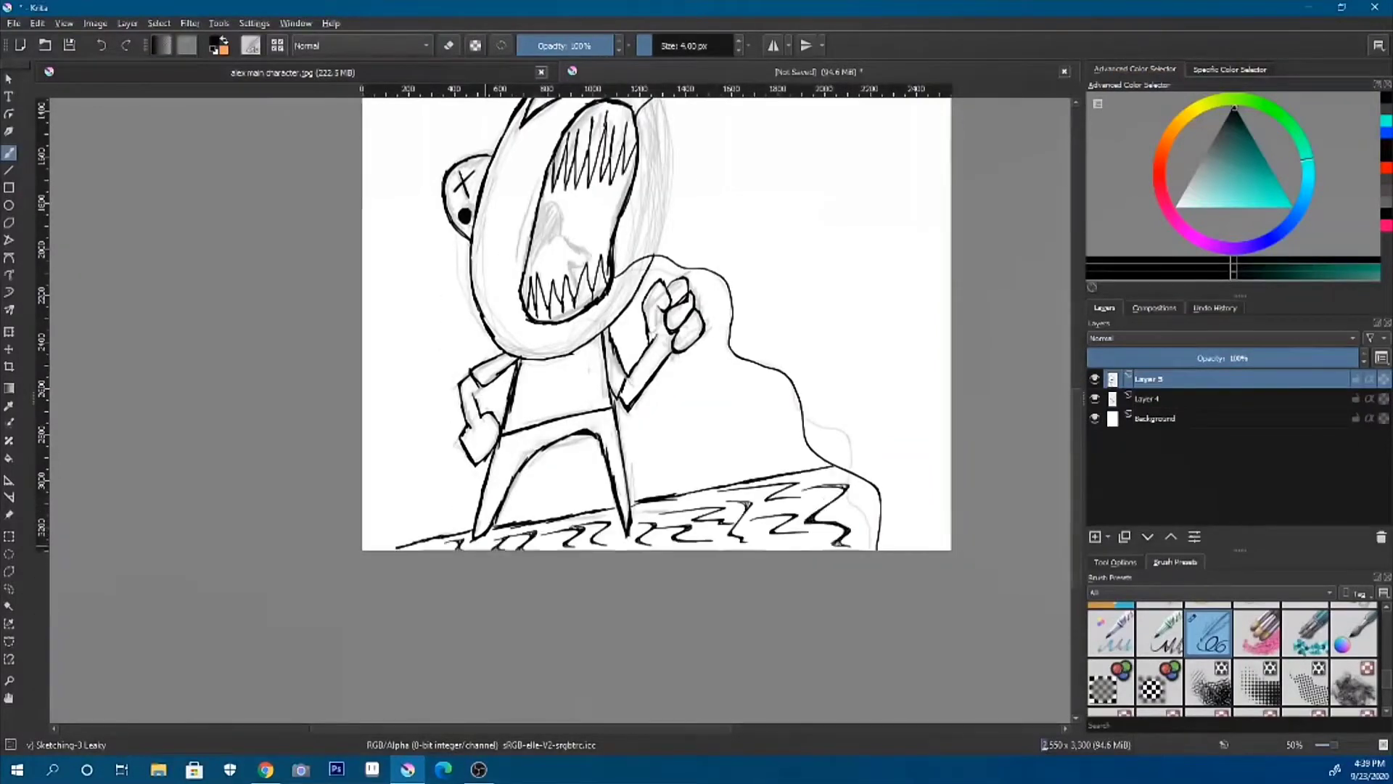
{"action": "key", "text": "ctrl+z"}
{"action": "key", "text": "ctrl+z"}
{"action": "key", "text": "ctrl+z"}
{"action": "scroll", "coordinate": [559, 247], "scroll_direction": "up", "scroll_amount": 1}
{"action": "scroll", "coordinate": [558, 247], "scroll_direction": "up", "scroll_amount": 1}
- Ink the tongue lines and hatch the collar, tie and sleeve dark, undoing the leg hatching
{"action": "mouse_move", "coordinate": [502, 294]}
{"action": "left_mouse_down"}
{"action": "mouse_move", "coordinate": [611, 278]}
{"action": "mouse_move", "coordinate": [577, 326]}
{"action": "left_mouse_up"}
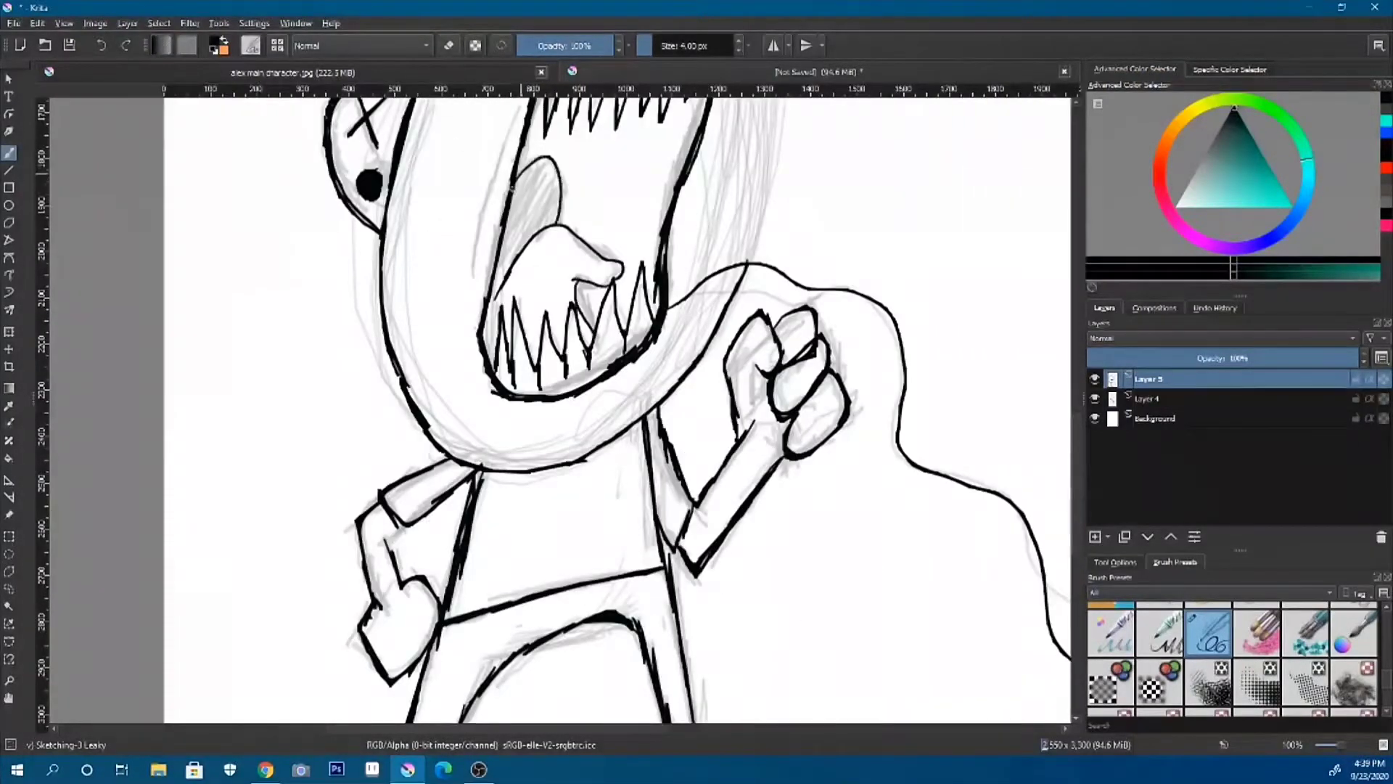
{"action": "scroll", "coordinate": [581, 327], "scroll_direction": "down", "scroll_amount": 1}
{"action": "left_click_drag", "start_coordinate": [392, 435], "coordinate": [465, 377]}
{"action": "left_click_drag", "start_coordinate": [653, 330], "coordinate": [689, 457]}
{"action": "mouse_move", "coordinate": [551, 377]}
{"action": "left_mouse_down"}
{"action": "mouse_move", "coordinate": [537, 428]}
{"action": "mouse_move", "coordinate": [573, 377]}
{"action": "mouse_move", "coordinate": [638, 341]}
{"action": "left_mouse_up"}
{"action": "left_click_drag", "start_coordinate": [624, 392], "coordinate": [646, 486]}
{"action": "scroll", "coordinate": [523, 435], "scroll_direction": "down", "scroll_amount": 3}
{"action": "left_click_drag", "start_coordinate": [581, 268], "coordinate": [418, 451]}
{"action": "scroll", "coordinate": [418, 451], "scroll_direction": "up", "scroll_amount": 7}
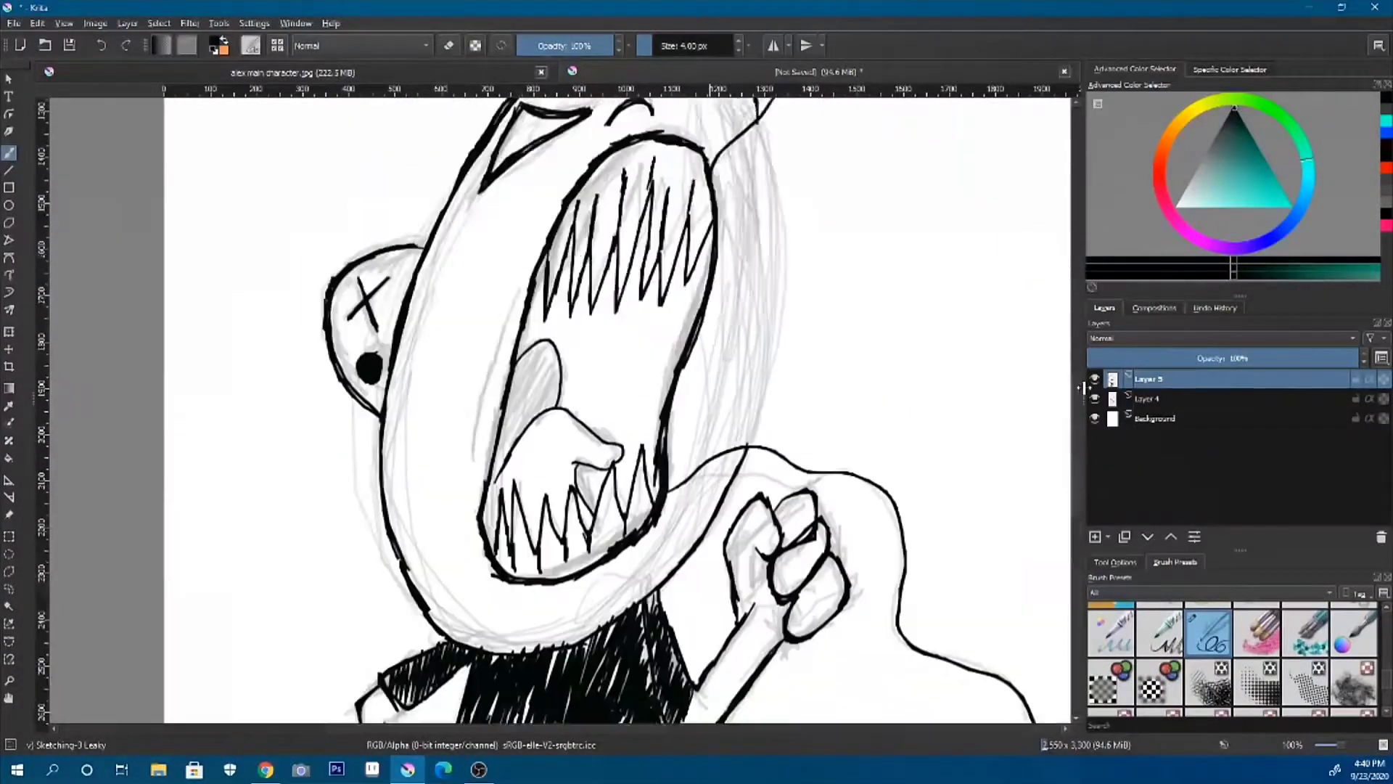
{"action": "scroll", "coordinate": [418, 452], "scroll_direction": "down", "scroll_amount": 3}
{"action": "key", "text": "ctrl+z"}
{"action": "scroll", "coordinate": [1233, 653], "scroll_direction": "down", "scroll_amount": 2}
- With the Ink-3 Gpen brush, densely hatch the upper and right mouth interior
{"action": "left_click", "coordinate": [1161, 644]}
{"action": "scroll", "coordinate": [580, 363], "scroll_direction": "up", "scroll_amount": 3}
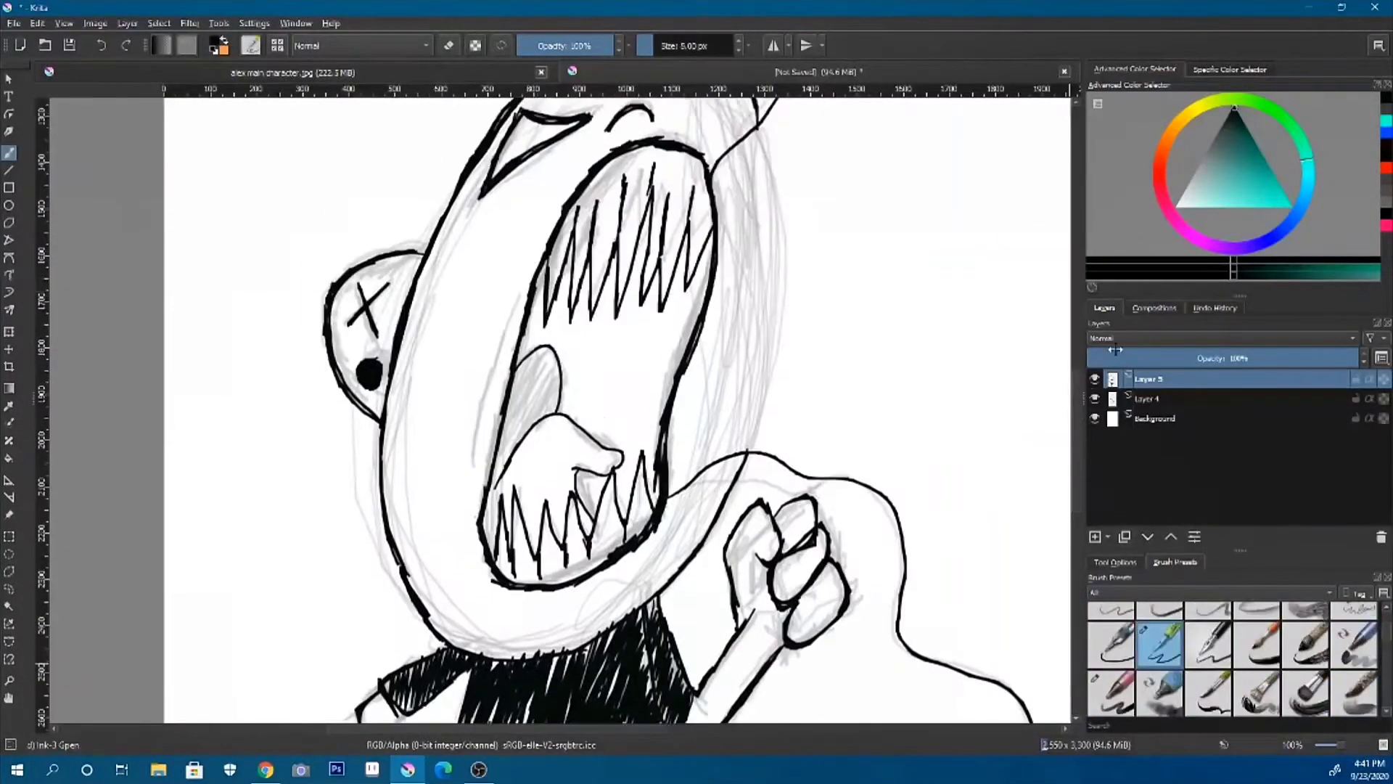
{"action": "mouse_move", "coordinate": [570, 276]}
{"action": "left_mouse_down"}
{"action": "mouse_move", "coordinate": [534, 341]}
{"action": "mouse_move", "coordinate": [577, 381]}
{"action": "left_mouse_up"}
{"action": "left_click_drag", "start_coordinate": [642, 228], "coordinate": [573, 417]}
{"action": "mouse_move", "coordinate": [613, 363]}
{"action": "left_mouse_down"}
{"action": "mouse_move", "coordinate": [606, 442]}
{"action": "mouse_move", "coordinate": [617, 319]}
{"action": "left_mouse_up"}
{"action": "left_click_drag", "start_coordinate": [700, 255], "coordinate": [635, 363]}
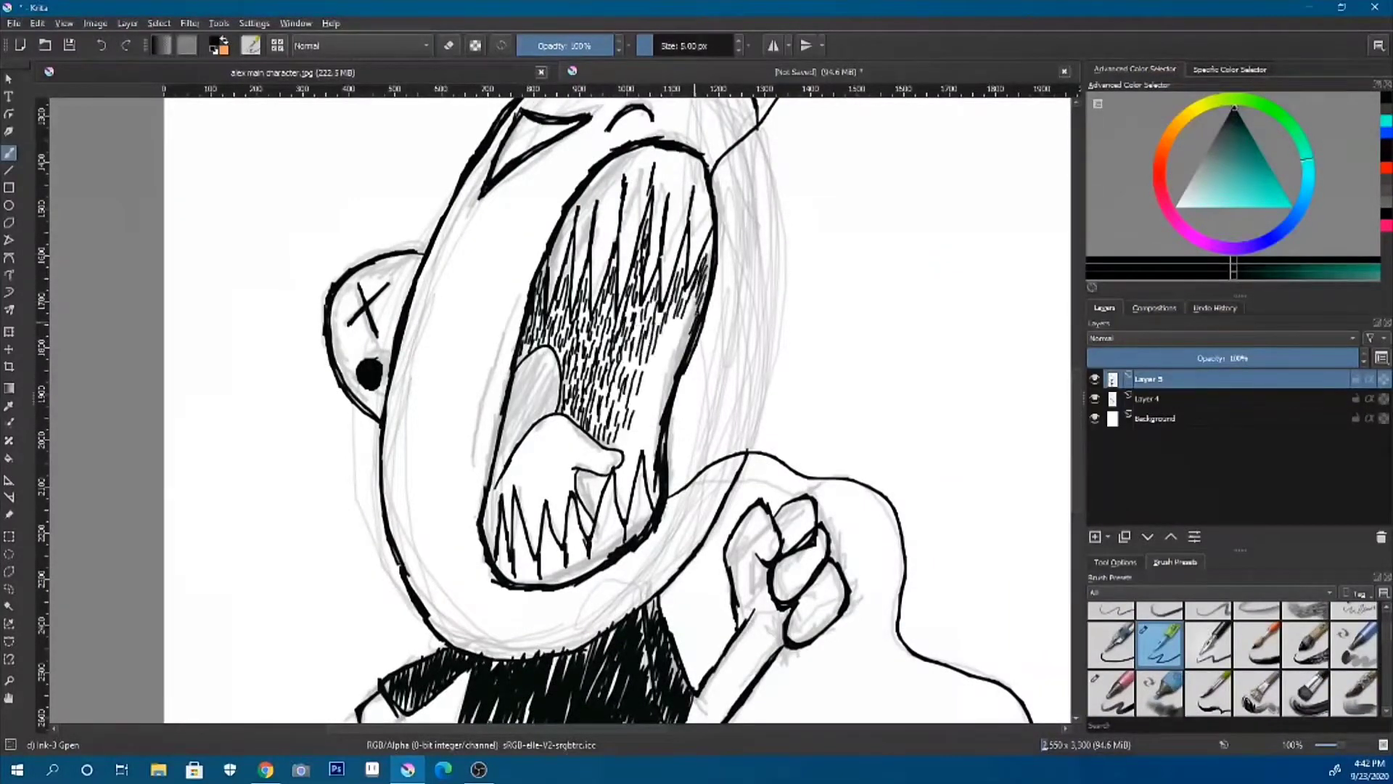
{"action": "left_click_drag", "start_coordinate": [693, 304], "coordinate": [602, 439]}
{"action": "mouse_move", "coordinate": [664, 362]}
{"action": "left_mouse_down"}
{"action": "mouse_move", "coordinate": [623, 499]}
{"action": "mouse_move", "coordinate": [650, 500]}
{"action": "left_mouse_up"}
- Fill the throat left of the tongue with ink and ink along the face's left outline
{"action": "left_click_drag", "start_coordinate": [675, 330], "coordinate": [631, 472]}
{"action": "left_click_drag", "start_coordinate": [552, 348], "coordinate": [497, 479]}
{"action": "left_click_drag", "start_coordinate": [544, 384], "coordinate": [493, 490]}
{"action": "left_click_drag", "start_coordinate": [428, 268], "coordinate": [391, 377]}
{"action": "scroll", "coordinate": [1065, 424], "scroll_direction": "down", "scroll_amount": 5}
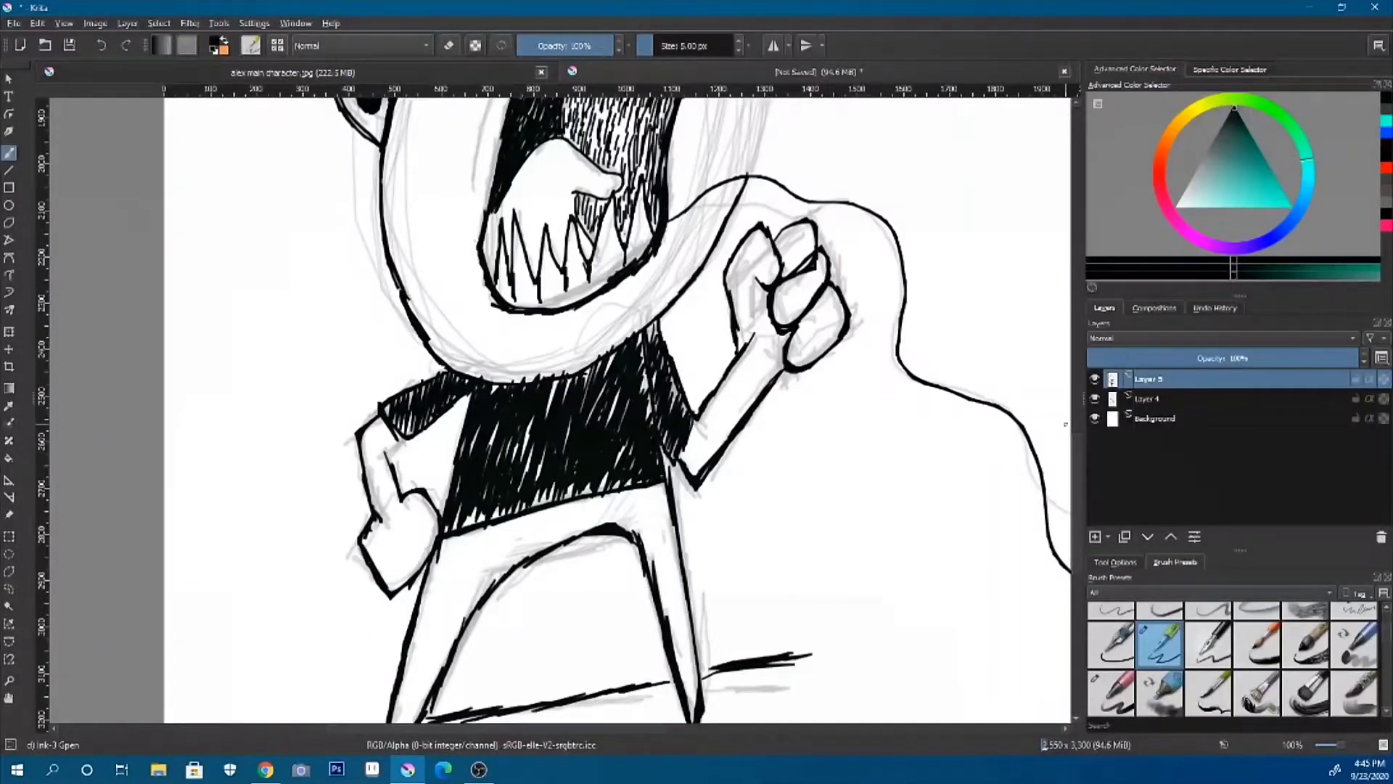
{"action": "scroll", "coordinate": [1065, 425], "scroll_direction": "up", "scroll_amount": 5}
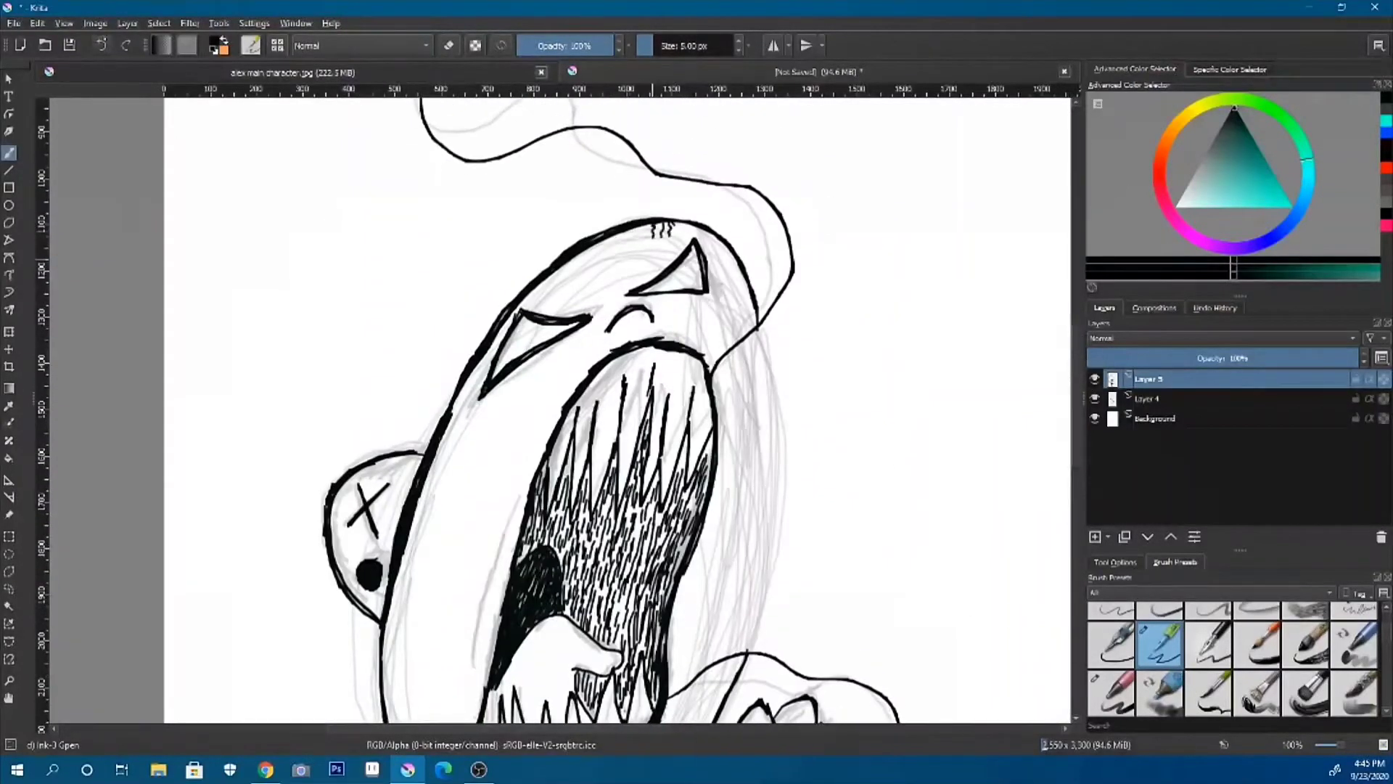
{"action": "scroll", "coordinate": [617, 407], "scroll_direction": "down", "scroll_amount": 2}
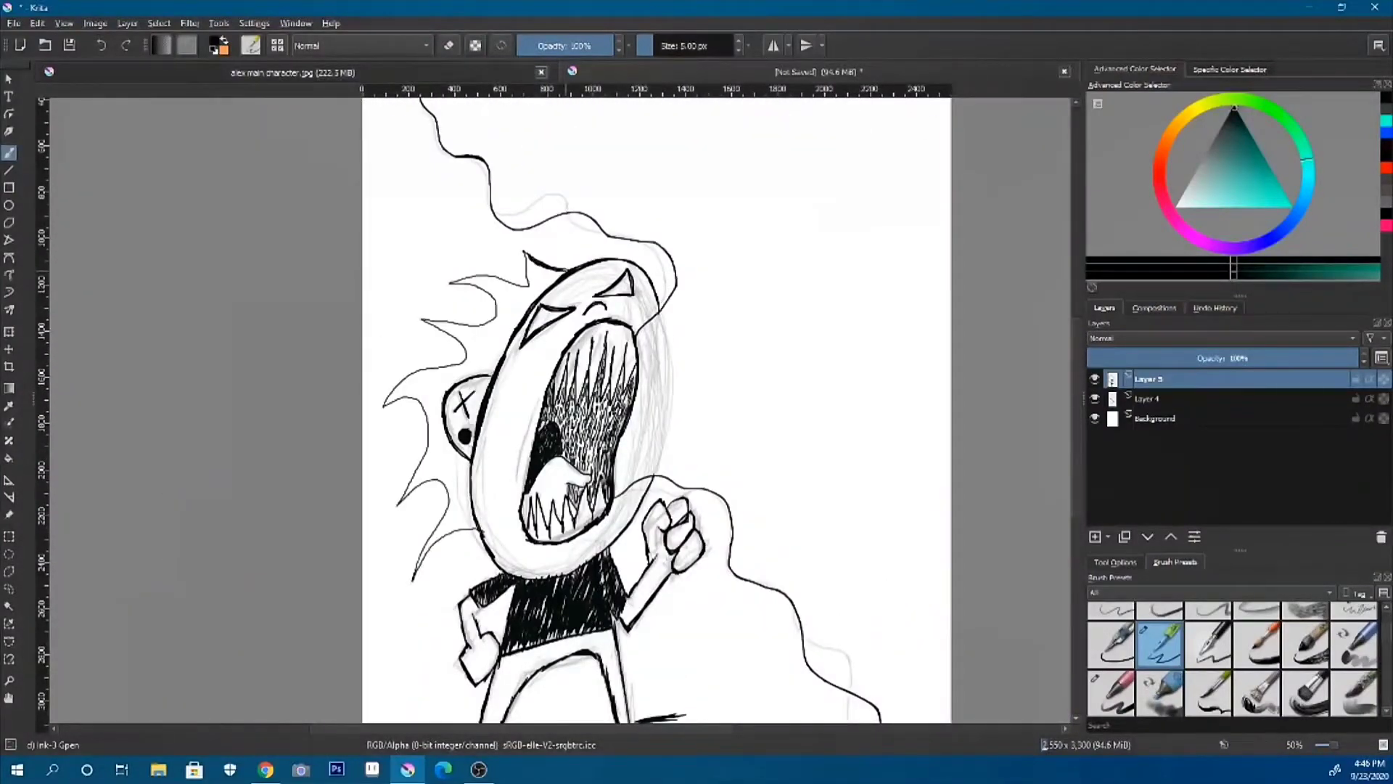
- Ink the spiky hair outline left of the head and fill the spikes with diagonal hatching
{"action": "mouse_move", "coordinate": [524, 252]}
{"action": "left_mouse_down"}
{"action": "mouse_move", "coordinate": [450, 279]}
{"action": "mouse_move", "coordinate": [436, 341]}
{"action": "mouse_move", "coordinate": [381, 405]}
{"action": "mouse_move", "coordinate": [411, 579]}
{"action": "left_mouse_up"}
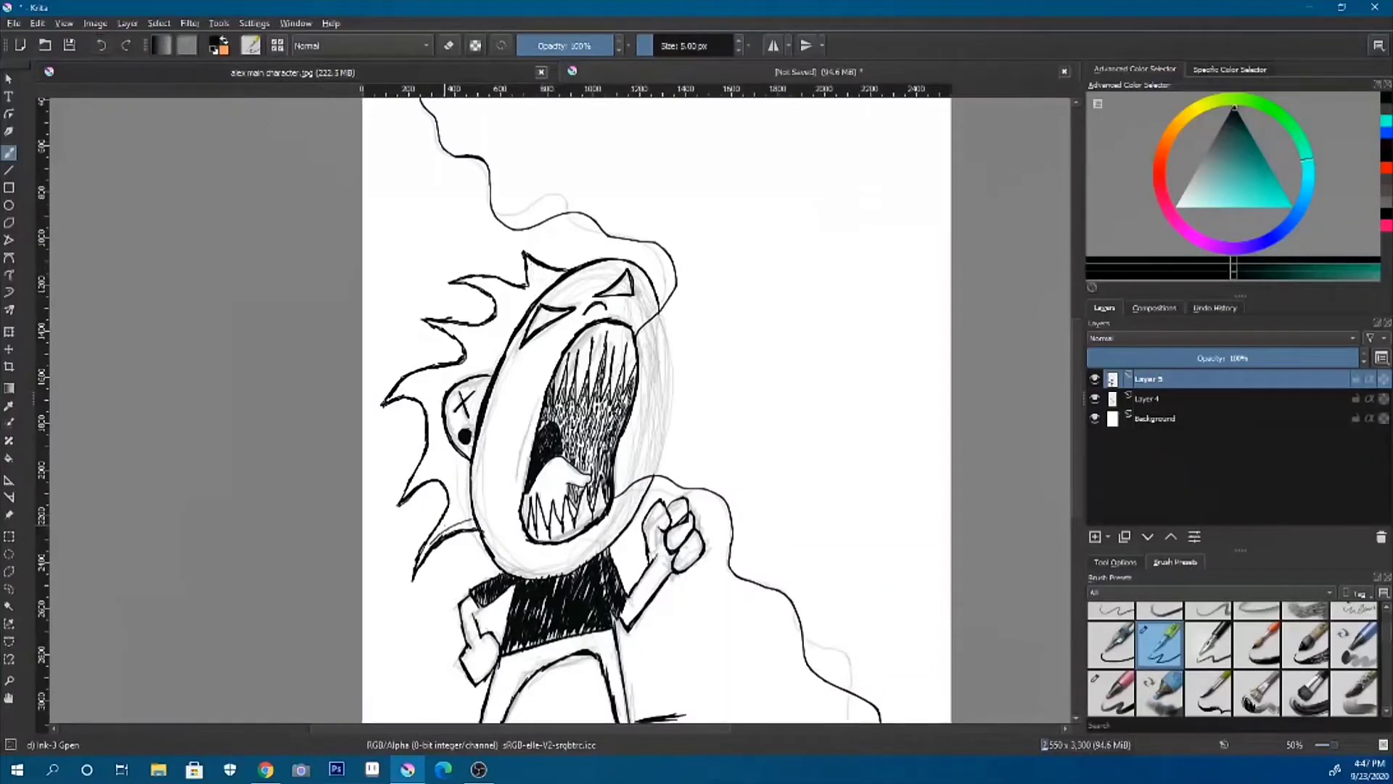
{"action": "mouse_move", "coordinate": [468, 511]}
{"action": "left_mouse_down"}
{"action": "mouse_move", "coordinate": [410, 468]}
{"action": "mouse_move", "coordinate": [423, 421]}
{"action": "mouse_move", "coordinate": [395, 374]}
{"action": "left_mouse_up"}
{"action": "mouse_move", "coordinate": [497, 342]}
{"action": "left_mouse_down"}
{"action": "mouse_move", "coordinate": [446, 381]}
{"action": "mouse_move", "coordinate": [476, 278]}
{"action": "left_mouse_up"}
{"action": "left_click_drag", "start_coordinate": [557, 286], "coordinate": [530, 265]}
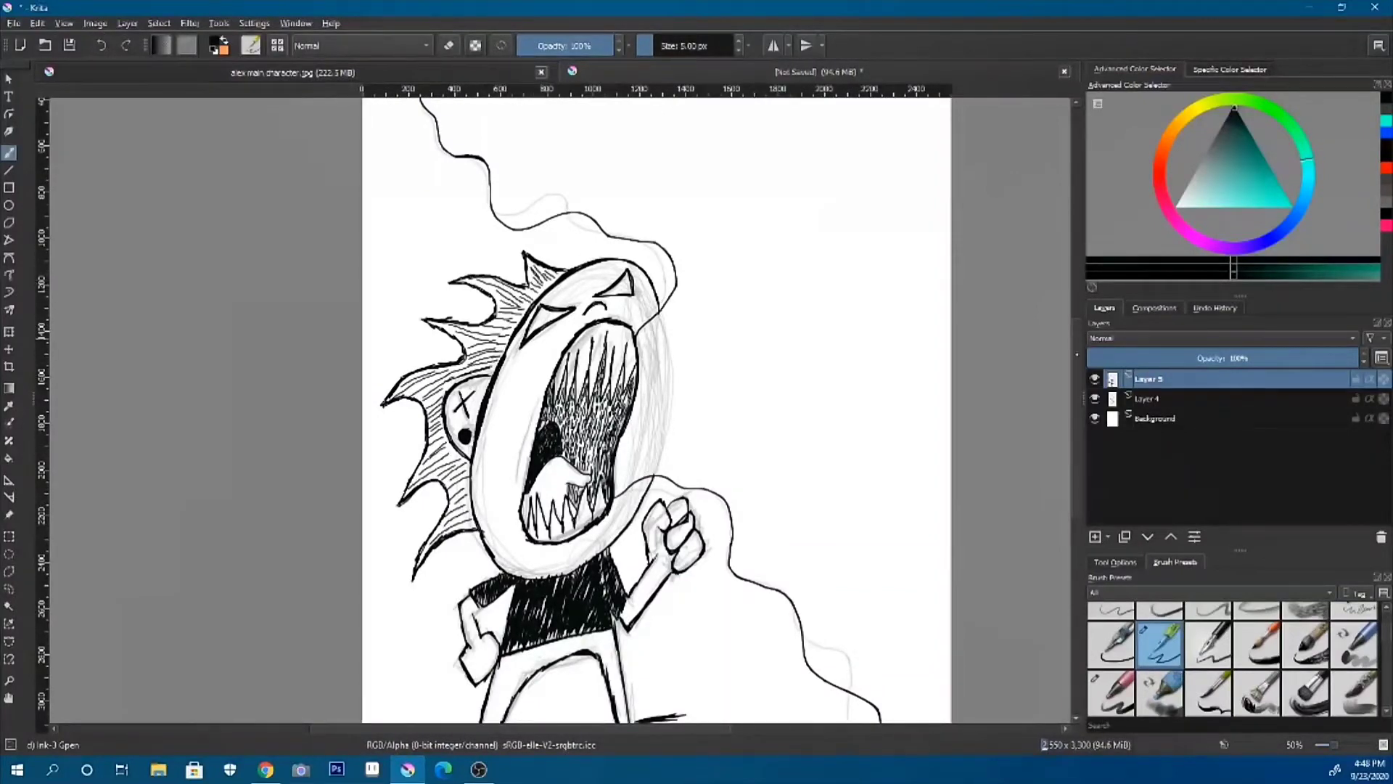
- Thicken the right, shoulder and upper-head contour lines with the Ink-3 Gpen
{"action": "scroll", "coordinate": [657, 410], "scroll_direction": "down", "scroll_amount": 5}
{"action": "scroll", "coordinate": [769, 436], "scroll_direction": "up", "scroll_amount": 3}
{"action": "left_click_drag", "start_coordinate": [780, 551], "coordinate": [778, 439]}
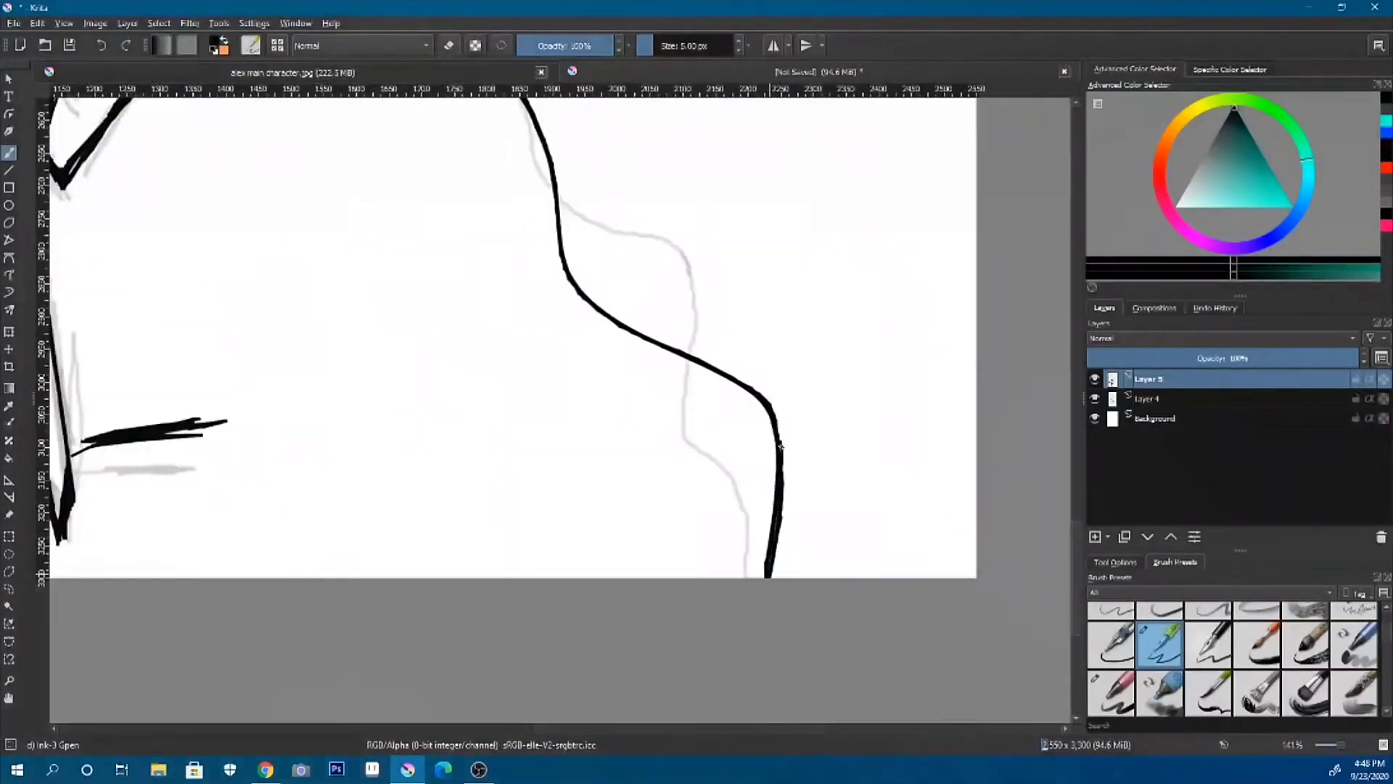
{"action": "scroll", "coordinate": [777, 450], "scroll_direction": "up", "scroll_amount": 2}
{"action": "left_click_drag", "start_coordinate": [565, 464], "coordinate": [546, 344]}
{"action": "mouse_move", "coordinate": [499, 263]}
{"action": "left_mouse_down"}
{"action": "mouse_move", "coordinate": [589, 487]}
{"action": "mouse_move", "coordinate": [658, 528]}
{"action": "left_mouse_up"}
{"action": "scroll", "coordinate": [653, 523], "scroll_direction": "up", "scroll_amount": 5}
{"action": "mouse_move", "coordinate": [363, 483]}
{"action": "left_mouse_down"}
{"action": "mouse_move", "coordinate": [352, 336]}
{"action": "mouse_move", "coordinate": [319, 259]}
{"action": "left_mouse_up"}
- Thicken the left contour and the long wavy line along the right side
{"action": "scroll", "coordinate": [328, 301], "scroll_direction": "down", "scroll_amount": 2}
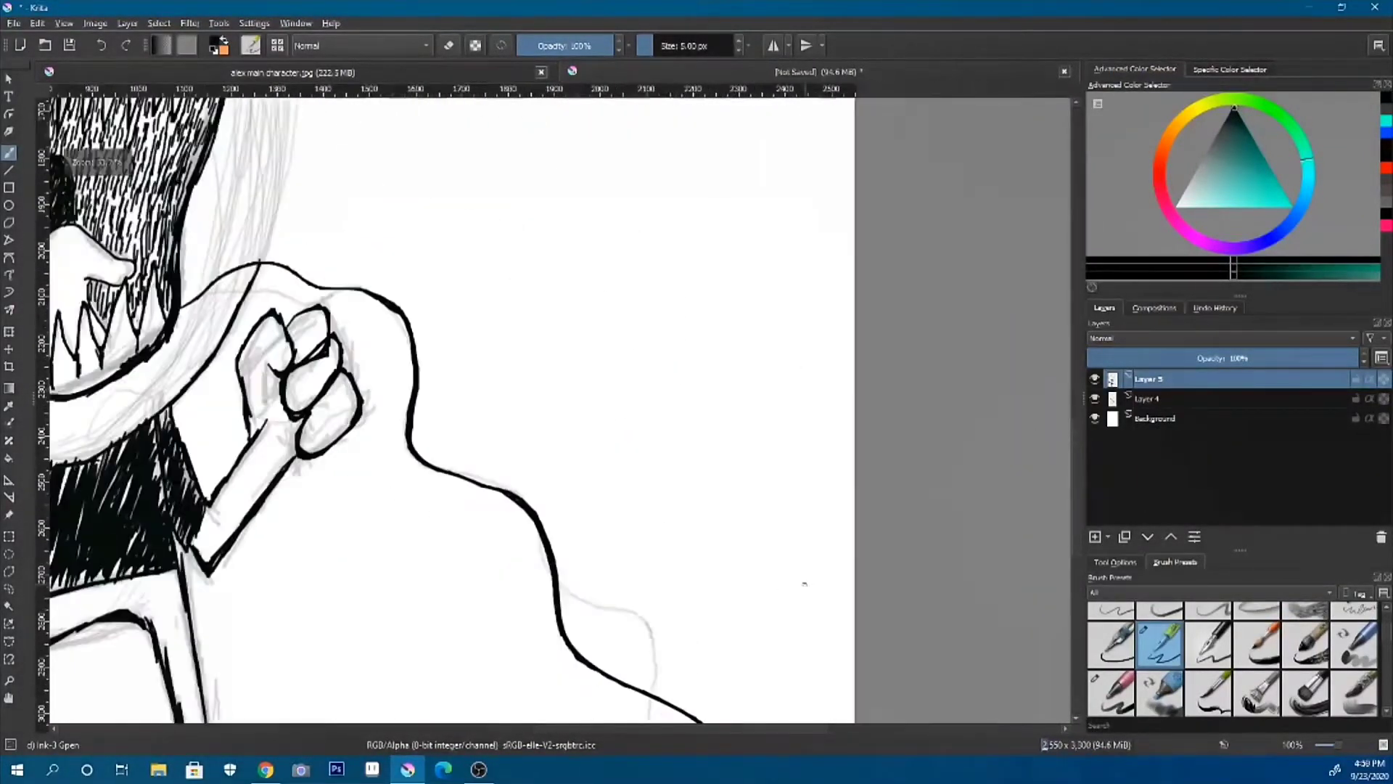
{"action": "scroll", "coordinate": [803, 578], "scroll_direction": "down", "scroll_amount": 2}
{"action": "scroll", "coordinate": [551, 406], "scroll_direction": "up", "scroll_amount": 5}
{"action": "scroll", "coordinate": [256, 342], "scroll_direction": "up", "scroll_amount": 2}
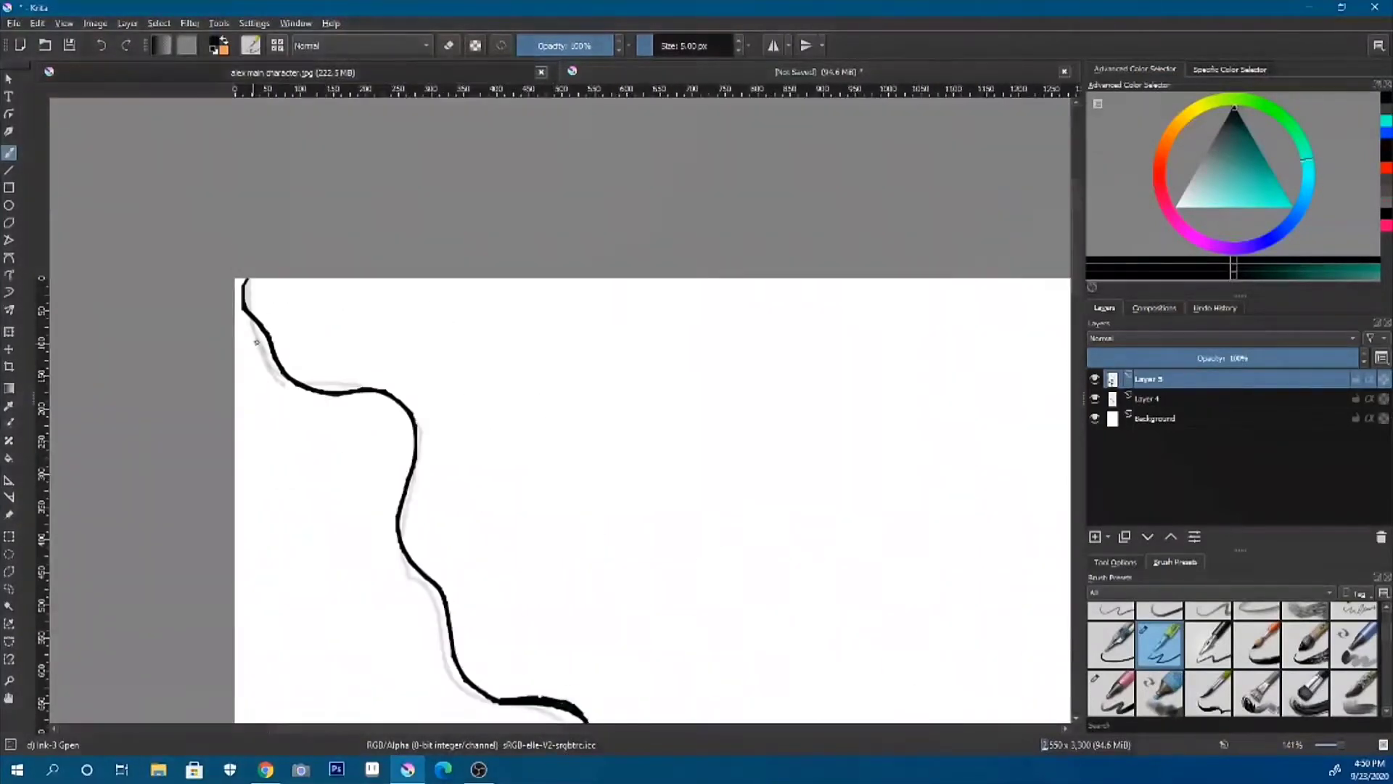
{"action": "mouse_move", "coordinate": [273, 355]}
{"action": "left_mouse_down"}
{"action": "mouse_move", "coordinate": [377, 392]}
{"action": "mouse_move", "coordinate": [406, 541]}
{"action": "mouse_move", "coordinate": [450, 639]}
{"action": "left_mouse_up"}
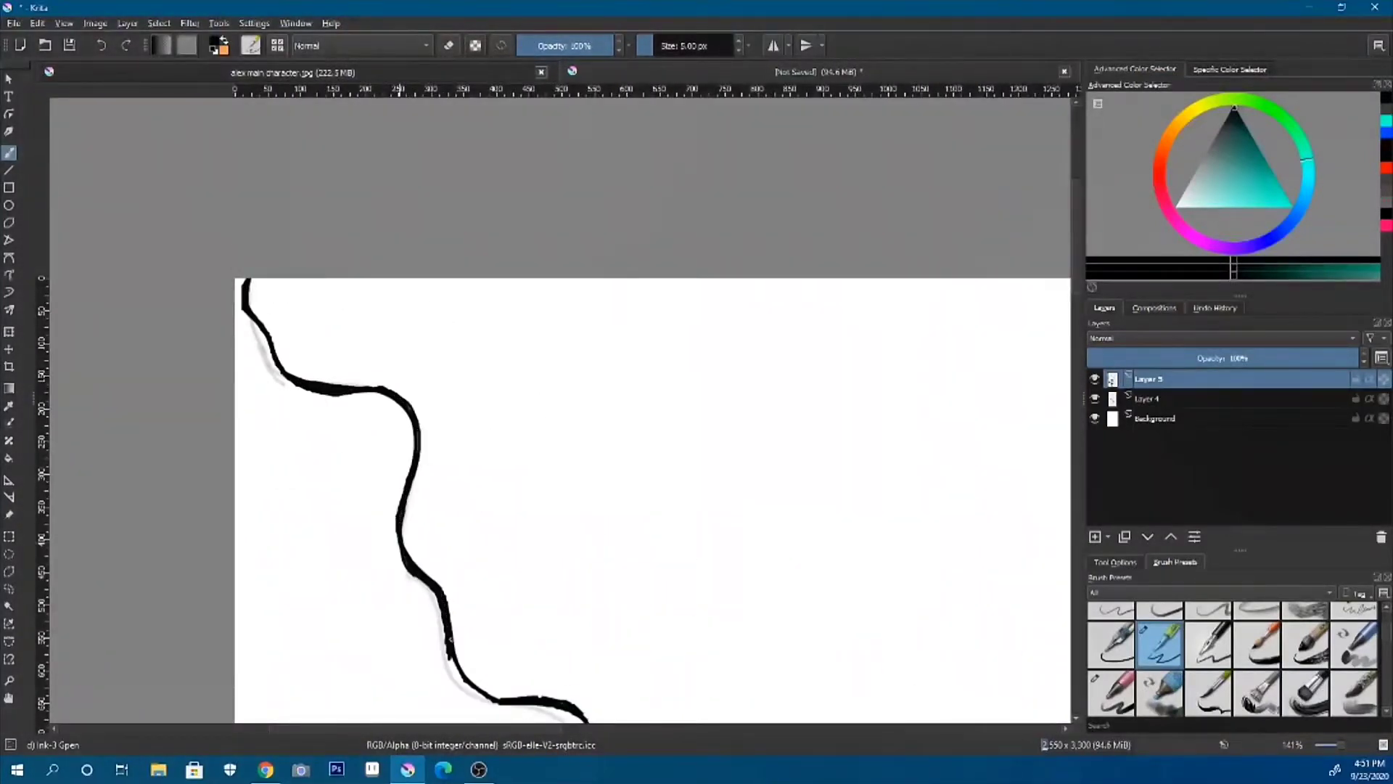
{"action": "left_click_drag", "start_coordinate": [468, 686], "coordinate": [492, 700]}
{"action": "scroll", "coordinate": [479, 689], "scroll_direction": "down", "scroll_amount": 5}
{"action": "mouse_move", "coordinate": [603, 395]}
{"action": "left_mouse_down"}
{"action": "mouse_move", "coordinate": [631, 450]}
{"action": "mouse_move", "coordinate": [697, 471]}
{"action": "mouse_move", "coordinate": [818, 425]}
{"action": "mouse_move", "coordinate": [987, 551]}
{"action": "mouse_move", "coordinate": [965, 704]}
{"action": "left_mouse_up"}
{"action": "scroll", "coordinate": [914, 453], "scroll_direction": "right", "scroll_amount": 2}
{"action": "scroll", "coordinate": [965, 704], "scroll_direction": "down", "scroll_amount": 3}
{"action": "left_click_drag", "start_coordinate": [966, 411], "coordinate": [894, 487]}
- Zoom in on the legs, turn off erasing, and stroke lines across the belt
{"action": "key", "text": "2"}
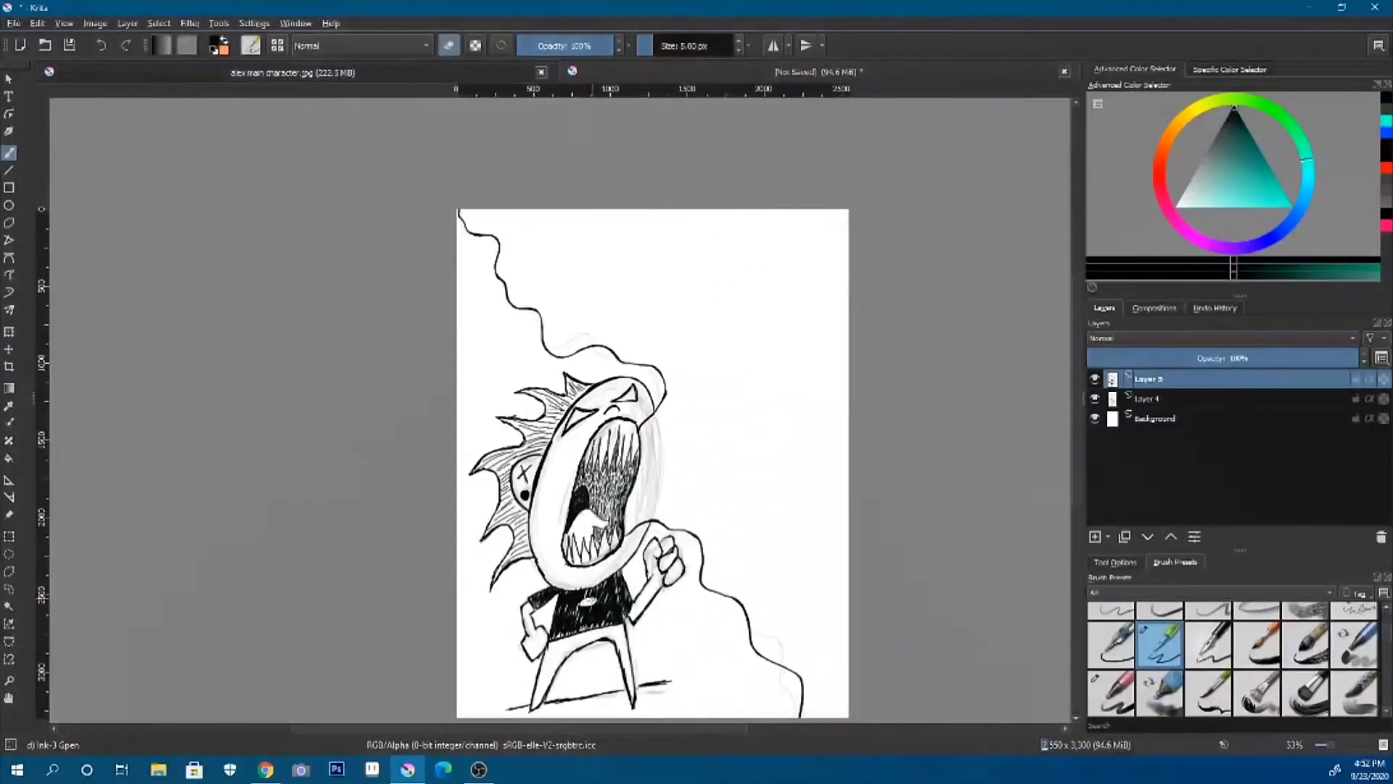
{"action": "key", "text": "1"}
{"action": "key", "text": "e"}
{"action": "left_click", "coordinate": [626, 488]}
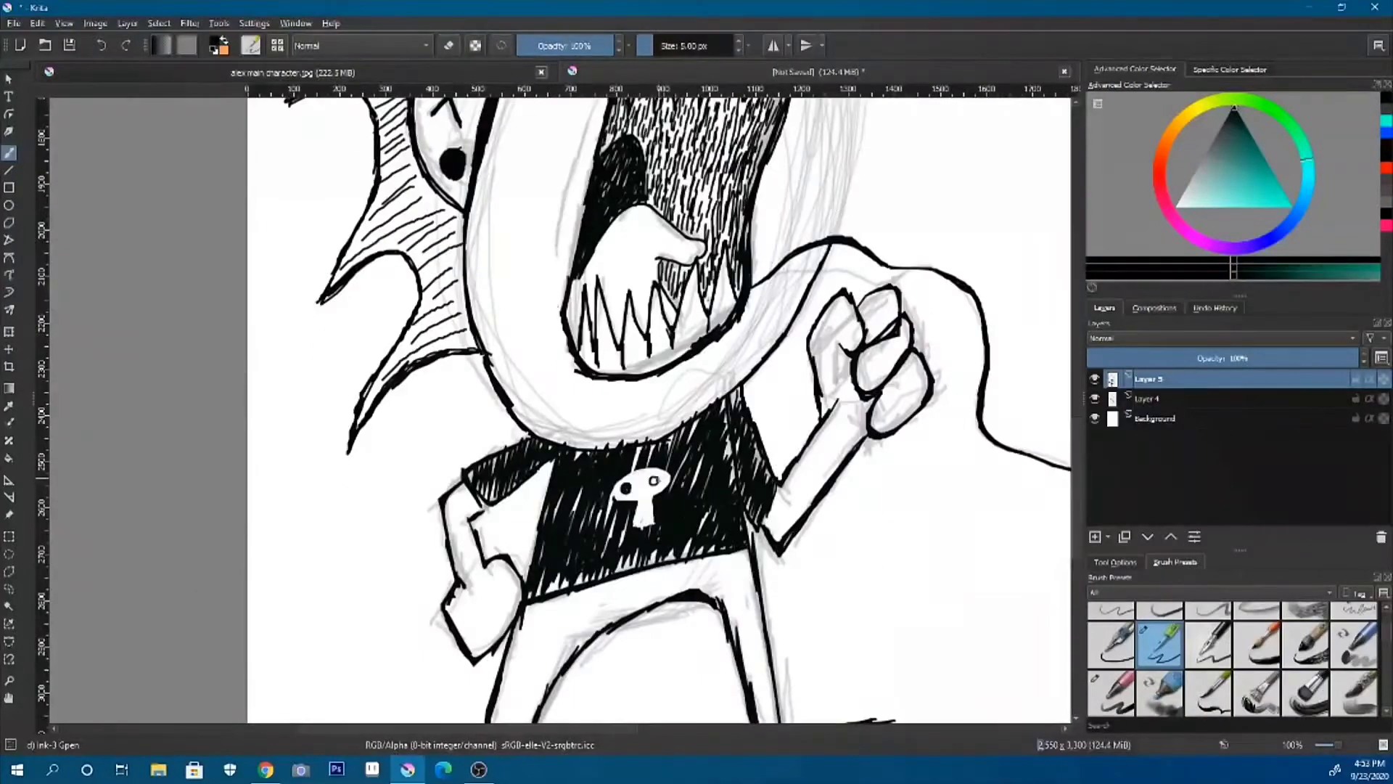
{"action": "scroll", "coordinate": [642, 492], "scroll_direction": "down", "scroll_amount": 3}
{"action": "left_click_drag", "start_coordinate": [524, 456], "coordinate": [753, 419]}
{"action": "mouse_move", "coordinate": [519, 470]}
{"action": "left_mouse_down"}
{"action": "mouse_move", "coordinate": [751, 434]}
{"action": "mouse_move", "coordinate": [685, 451]}
{"action": "left_mouse_up"}
{"action": "left_click_drag", "start_coordinate": [512, 499], "coordinate": [754, 444]}
- Hatch horizontal stripes and short strokes across both legs
{"action": "left_click_drag", "start_coordinate": [505, 526], "coordinate": [592, 497]}
{"action": "left_click_drag", "start_coordinate": [714, 464], "coordinate": [760, 453]}
{"action": "left_click_drag", "start_coordinate": [487, 599], "coordinate": [531, 577]}
{"action": "mouse_move", "coordinate": [740, 523]}
{"action": "left_mouse_down"}
{"action": "mouse_move", "coordinate": [768, 508]}
{"action": "mouse_move", "coordinate": [771, 526]}
{"action": "left_mouse_up"}
{"action": "left_click_drag", "start_coordinate": [755, 577], "coordinate": [780, 565]}
{"action": "left_click_drag", "start_coordinate": [766, 615], "coordinate": [784, 602]}
{"action": "left_click_drag", "start_coordinate": [481, 613], "coordinate": [522, 595]}
{"action": "left_click_drag", "start_coordinate": [477, 645], "coordinate": [509, 626]}
{"action": "scroll", "coordinate": [659, 412], "scroll_direction": "up", "scroll_amount": 2}
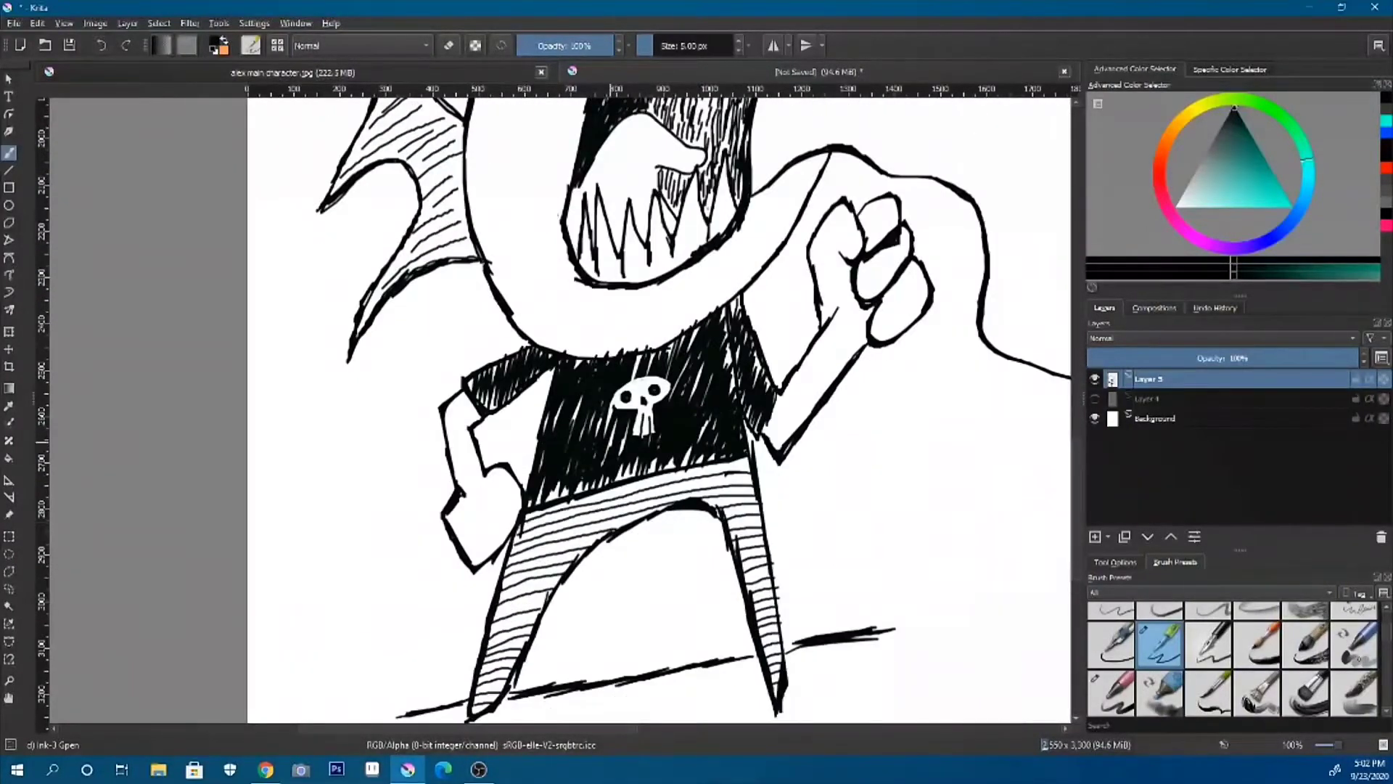
- Paint black bands across the belt with the 20 px Marker Details brush
{"action": "left_click", "coordinate": [1160, 692]}
{"action": "left_click_drag", "start_coordinate": [555, 504], "coordinate": [755, 477]}
{"action": "left_click_drag", "start_coordinate": [508, 559], "coordinate": [729, 523]}
{"action": "key", "text": "ctrl+z"}
{"action": "key", "text": "ctrl+z"}
{"action": "left_click", "coordinate": [1111, 692]}
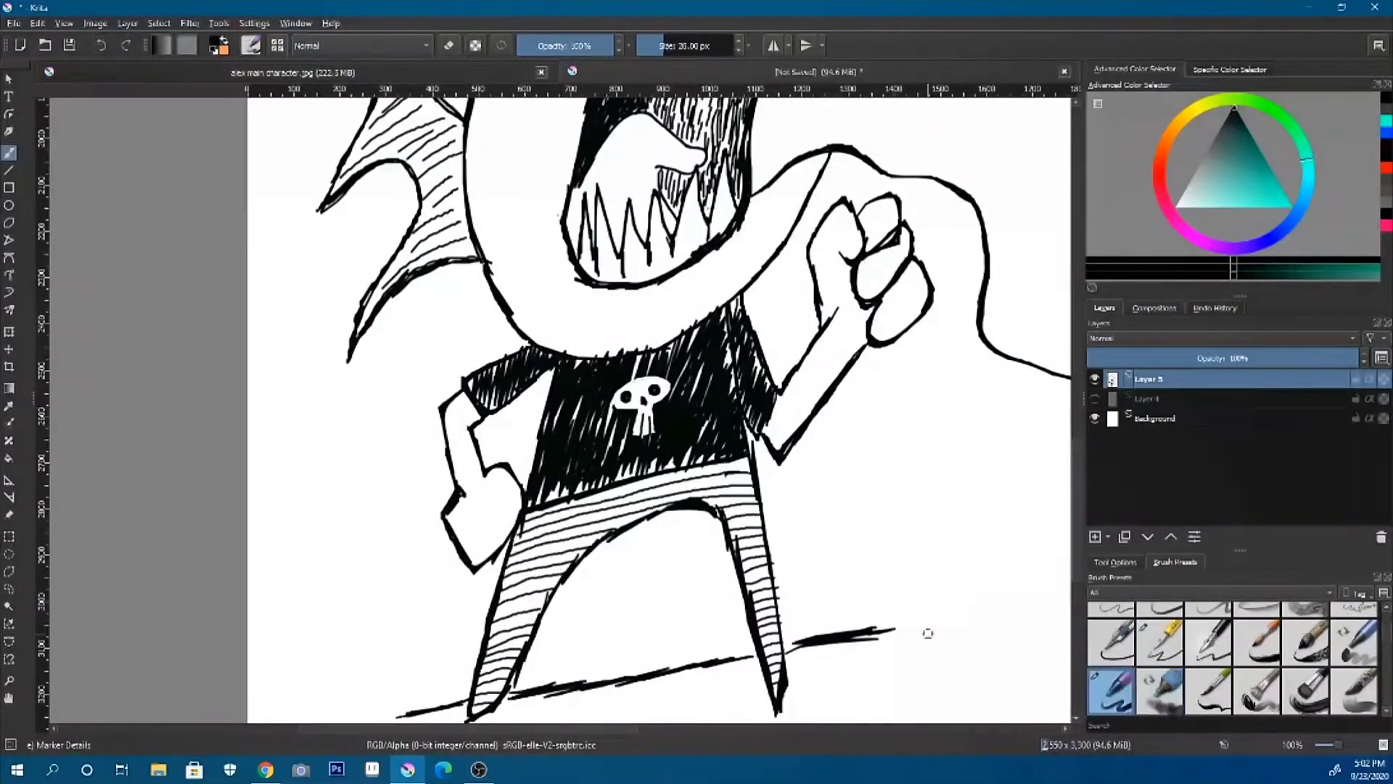
{"action": "left_click_drag", "start_coordinate": [519, 519], "coordinate": [751, 476]}
{"action": "left_click_drag", "start_coordinate": [508, 547], "coordinate": [758, 500]}
- Paint thick black stripes down both legs with the 20 px marker
{"action": "left_click_drag", "start_coordinate": [504, 580], "coordinate": [573, 550]}
{"action": "left_click_drag", "start_coordinate": [730, 526], "coordinate": [761, 501]}
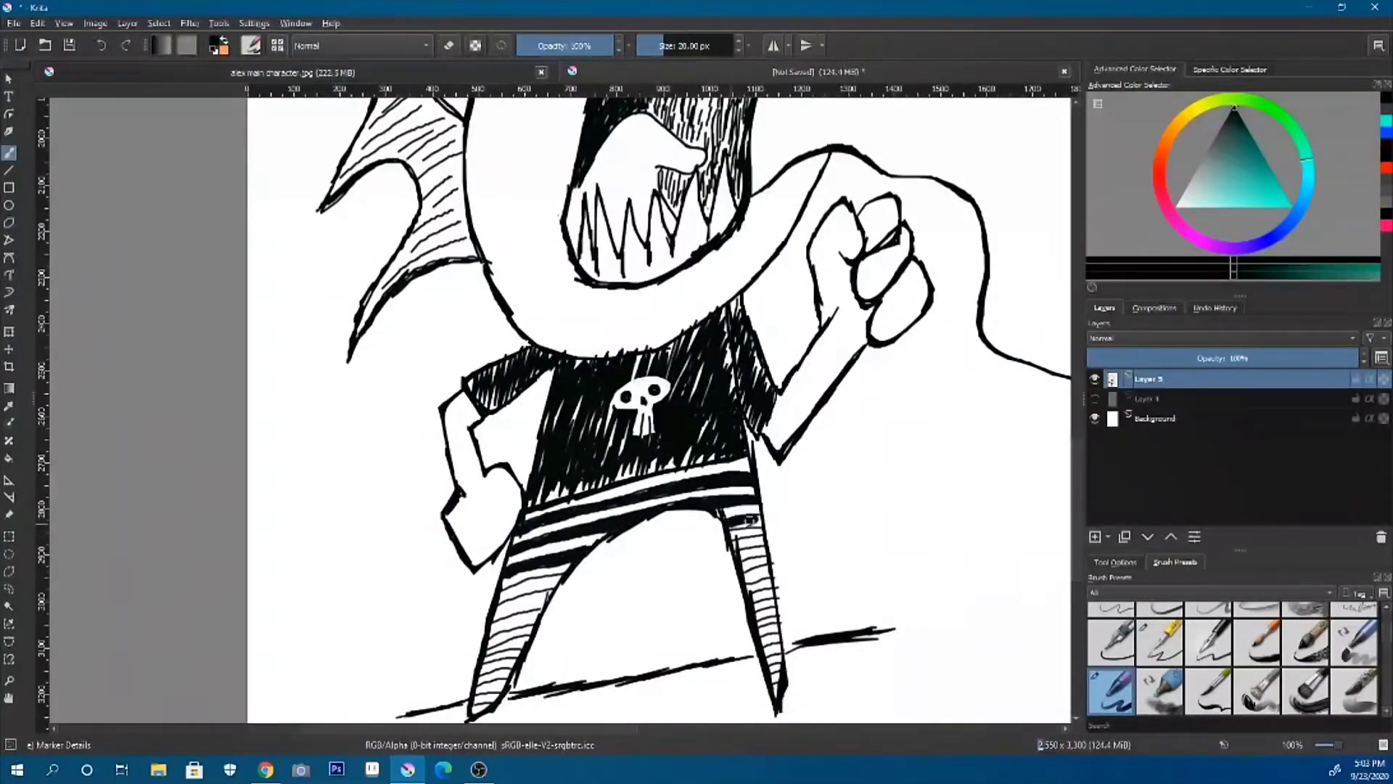
{"action": "left_click_drag", "start_coordinate": [500, 602], "coordinate": [566, 575]}
{"action": "left_click_drag", "start_coordinate": [733, 555], "coordinate": [771, 533]}
{"action": "left_click_drag", "start_coordinate": [488, 653], "coordinate": [545, 609]}
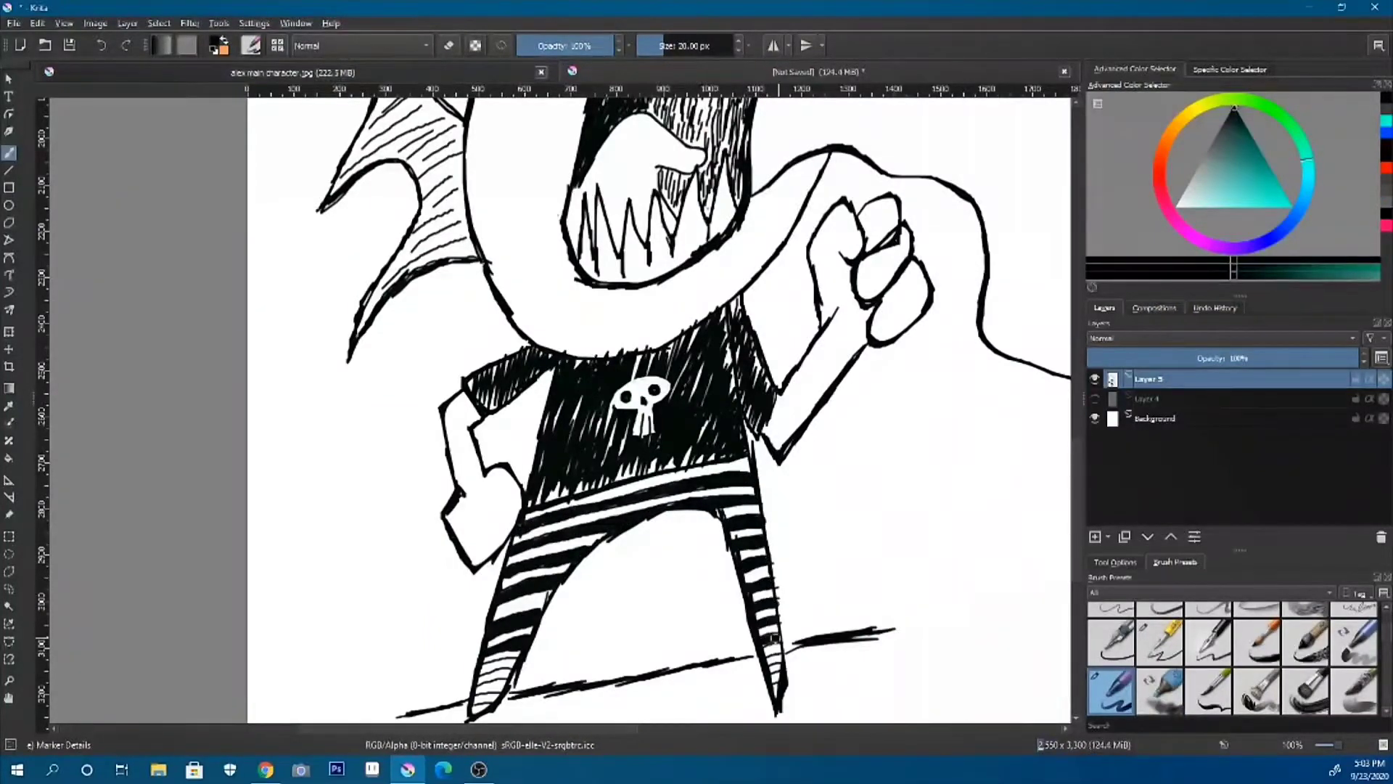
{"action": "left_click_drag", "start_coordinate": [479, 693], "coordinate": [517, 656]}
{"action": "scroll", "coordinate": [512, 646], "scroll_direction": "down", "scroll_amount": 2}
{"action": "scroll", "coordinate": [512, 646], "scroll_direction": "down", "scroll_amount": 2}
- On a new layer, rotate the canvas and letter the word Scream at the top right
{"action": "key", "text": "Insert"}
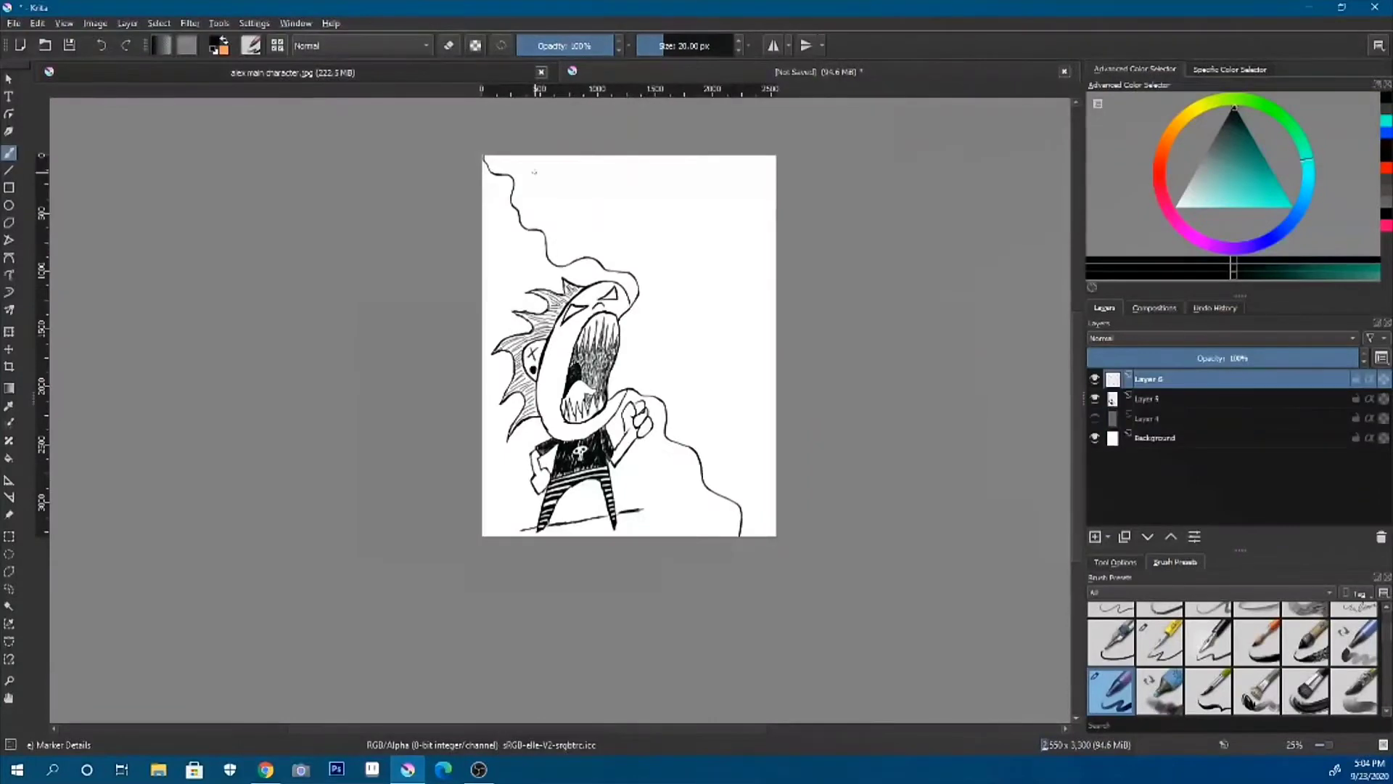
{"action": "right_click", "coordinate": [678, 535]}
{"action": "left_click_drag", "start_coordinate": [726, 493], "coordinate": [697, 602]}
{"action": "left_click_drag", "start_coordinate": [711, 250], "coordinate": [685, 277]}
{"action": "left_click_drag", "start_coordinate": [735, 265], "coordinate": [729, 289]}
{"action": "mouse_move", "coordinate": [739, 296]}
{"action": "left_mouse_down"}
{"action": "mouse_move", "coordinate": [758, 275]}
{"action": "mouse_move", "coordinate": [806, 312]}
{"action": "left_mouse_up"}
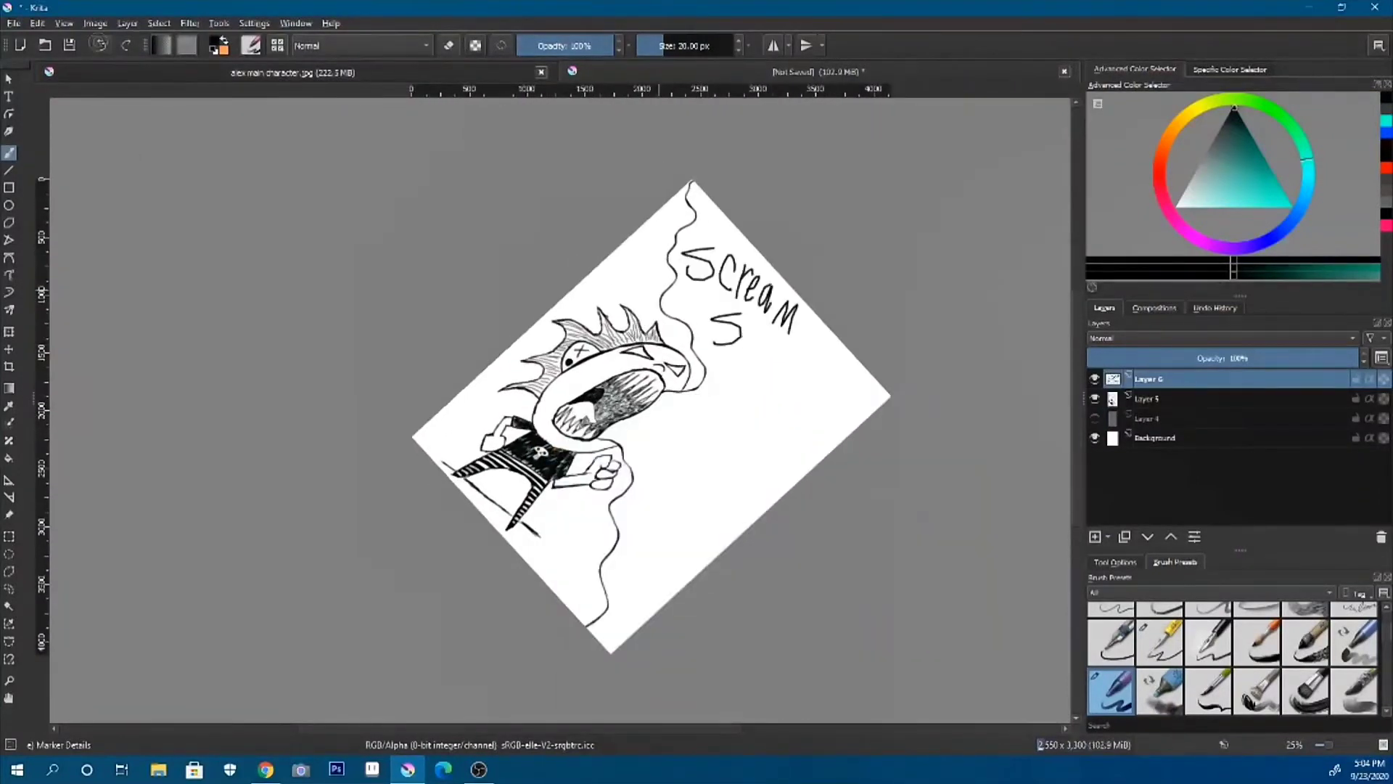
- Clear the Scream lettering and fill the right half with fine looping scribbles using Ink-3 Gpen 5 px
{"action": "key", "text": "Delete"}
{"action": "left_click", "coordinate": [1160, 642]}
{"action": "mouse_move", "coordinate": [696, 196]}
{"action": "left_mouse_down"}
{"action": "mouse_move", "coordinate": [726, 305]}
{"action": "mouse_move", "coordinate": [871, 406]}
{"action": "left_mouse_up"}
{"action": "mouse_move", "coordinate": [690, 399]}
{"action": "left_mouse_down"}
{"action": "mouse_move", "coordinate": [624, 580]}
{"action": "mouse_move", "coordinate": [834, 377]}
{"action": "left_mouse_up"}
{"action": "left_click_drag", "start_coordinate": [762, 247], "coordinate": [603, 639]}
{"action": "left_click_drag", "start_coordinate": [638, 551], "coordinate": [827, 392]}
{"action": "left_click_drag", "start_coordinate": [863, 465], "coordinate": [704, 297]}
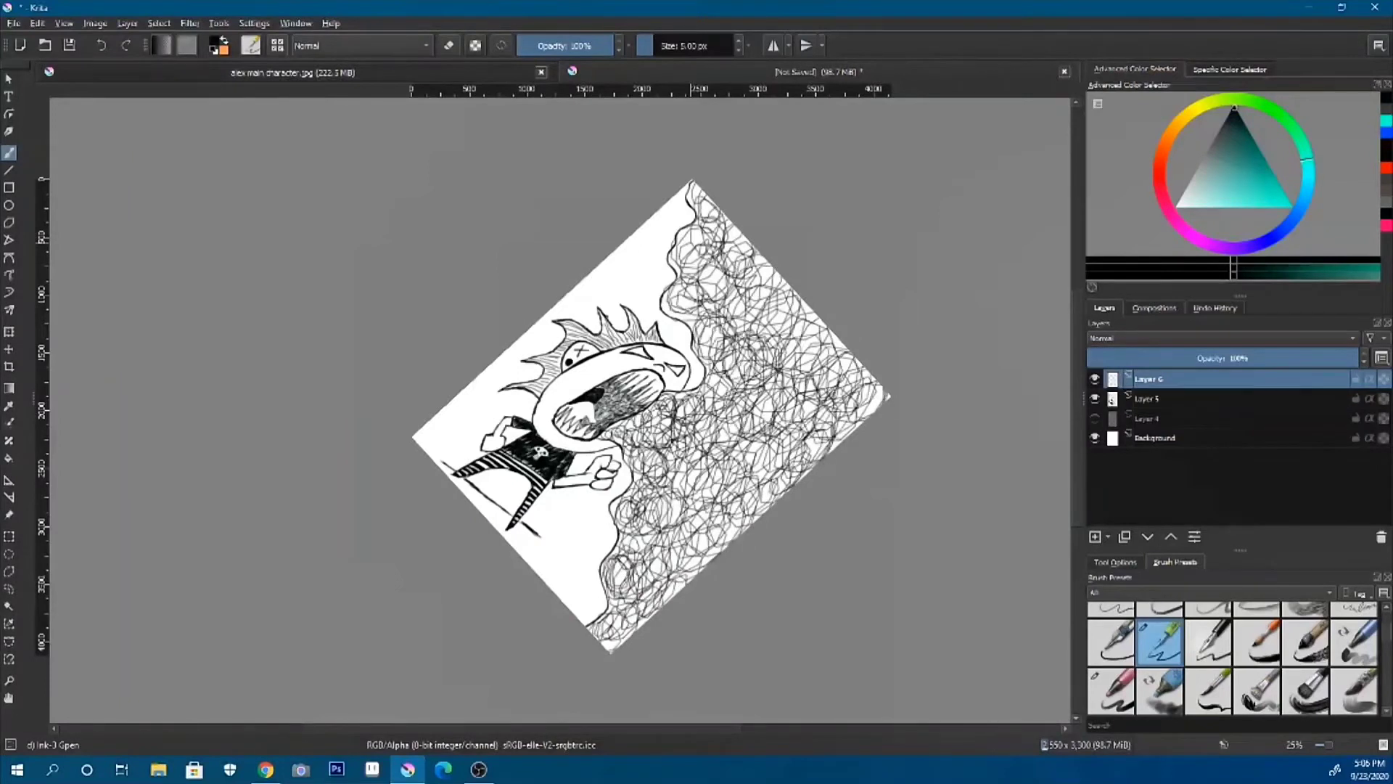
{"action": "left_click_drag", "start_coordinate": [667, 211], "coordinate": [878, 450]}
{"action": "left_click_drag", "start_coordinate": [798, 377], "coordinate": [668, 581]}
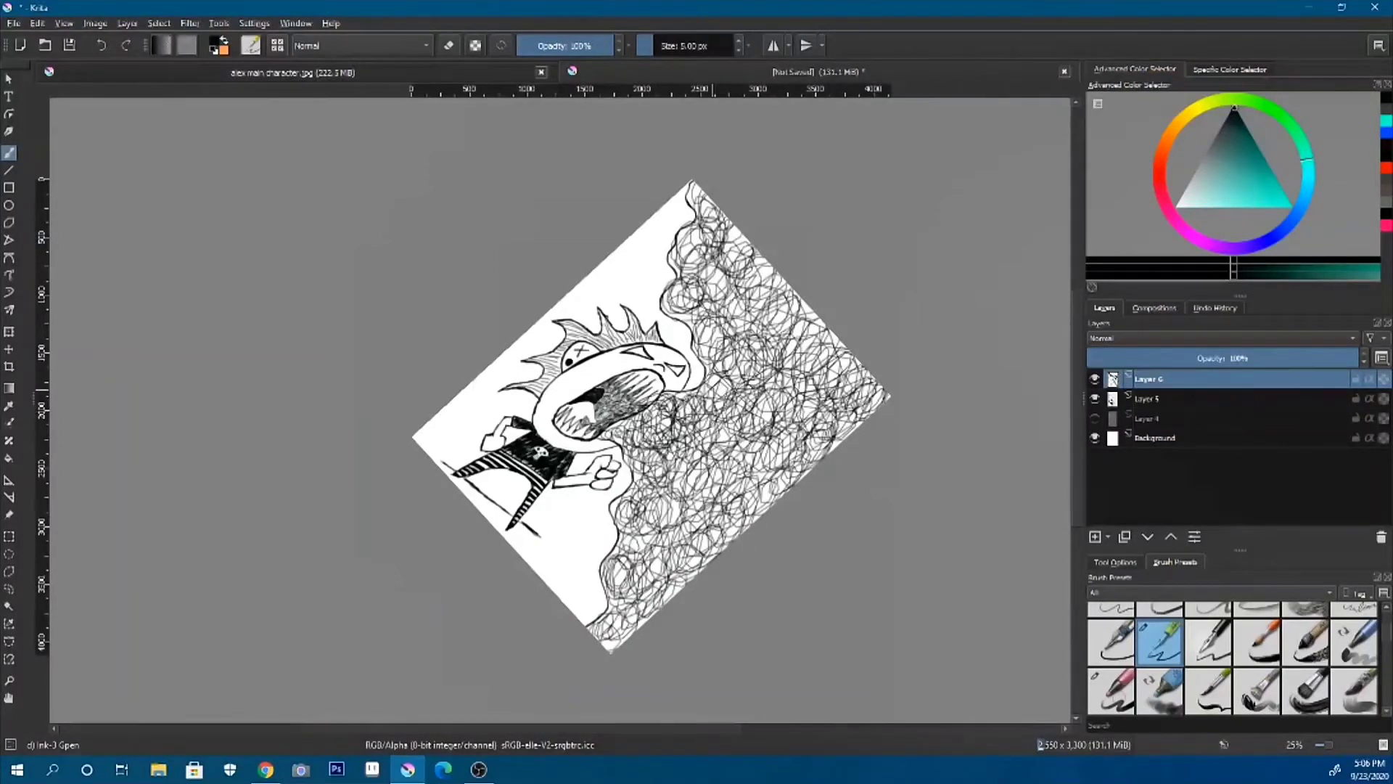
- Layer thick dark loops over the scribble with the 20 px Marker Details brush
{"action": "key", "text": "slash"}
{"action": "left_click_drag", "start_coordinate": [707, 400], "coordinate": [697, 434]}
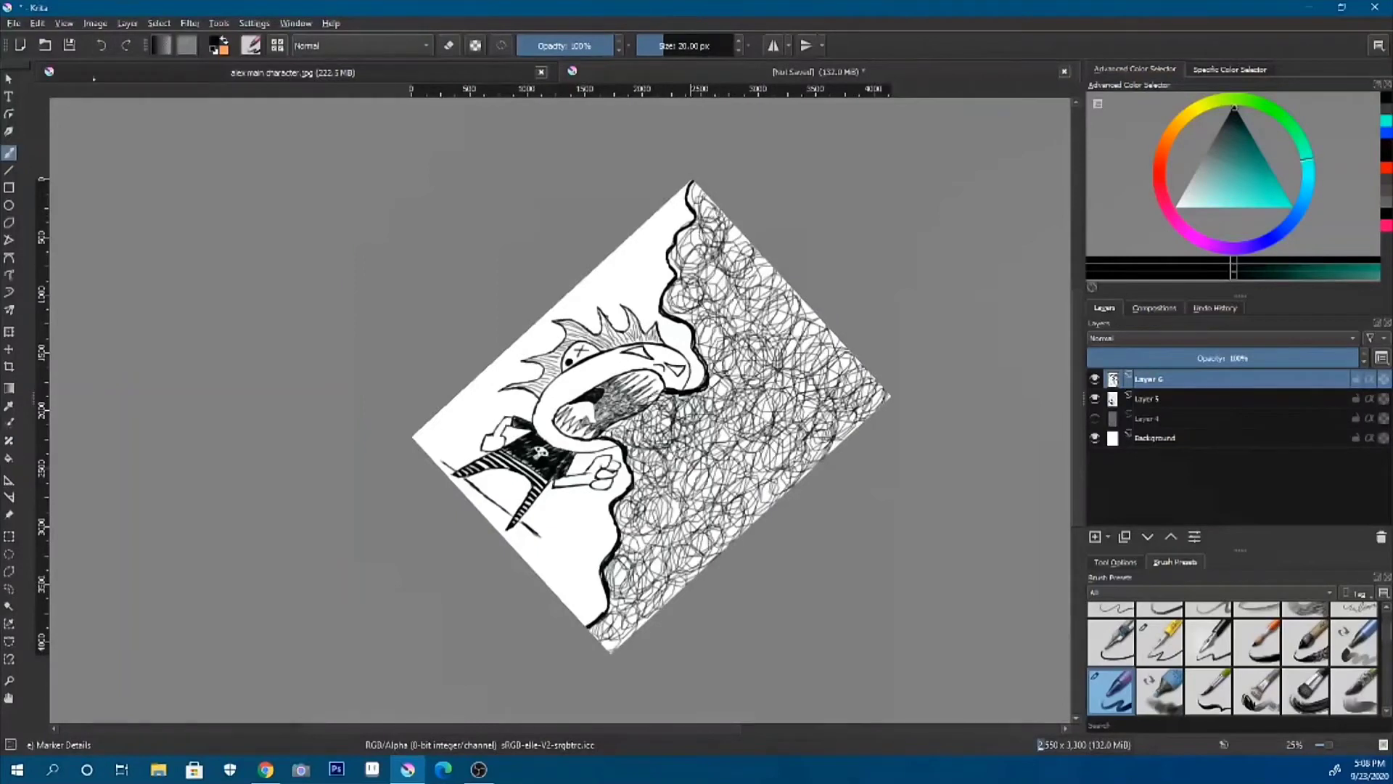
{"action": "left_click_drag", "start_coordinate": [718, 217], "coordinate": [784, 471]}
{"action": "left_click_drag", "start_coordinate": [689, 435], "coordinate": [653, 617]}
{"action": "left_click_drag", "start_coordinate": [798, 254], "coordinate": [689, 580]}
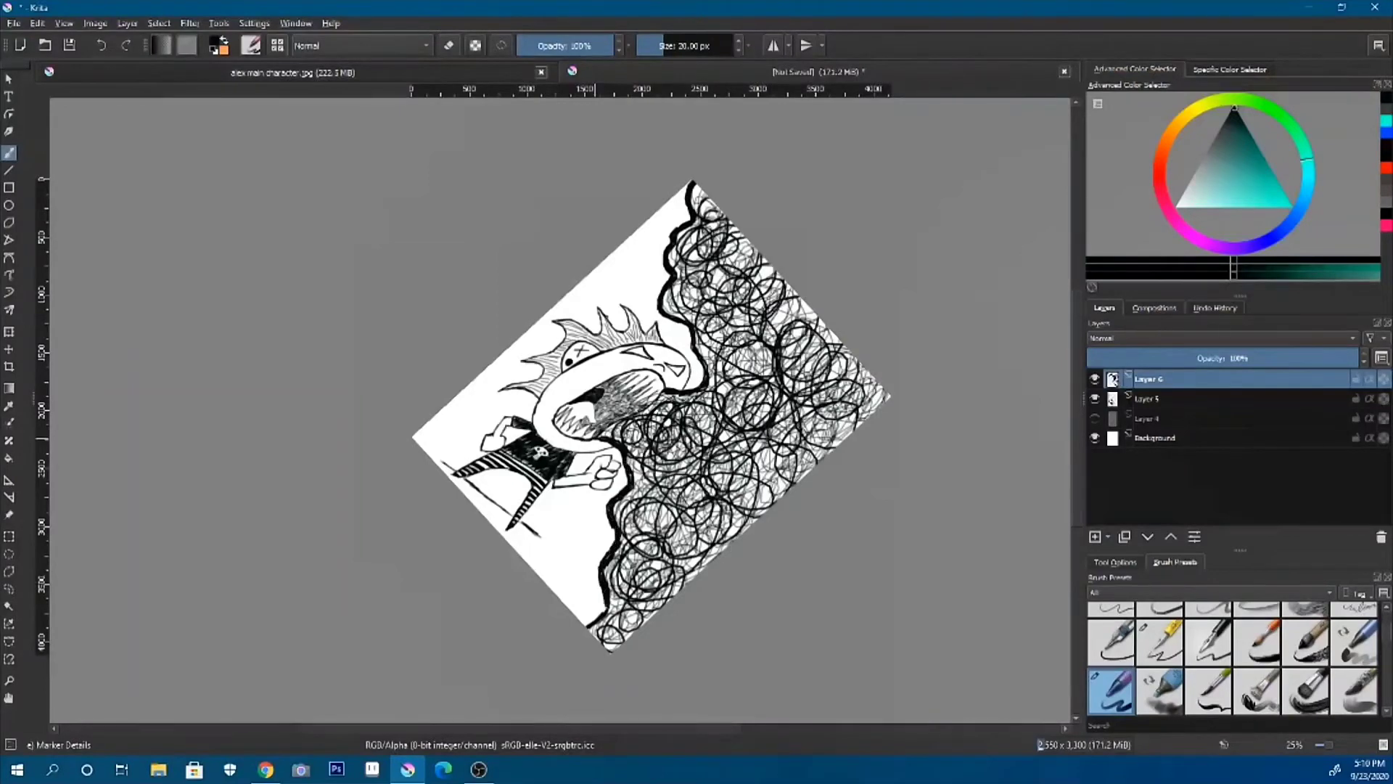
{"action": "left_click_drag", "start_coordinate": [646, 307], "coordinate": [575, 307]}
- Add a Multiply layer and wash grey WaterC Basic Round-Grain over the scribble
{"action": "scroll", "coordinate": [1234, 653], "scroll_direction": "down", "scroll_amount": 2}
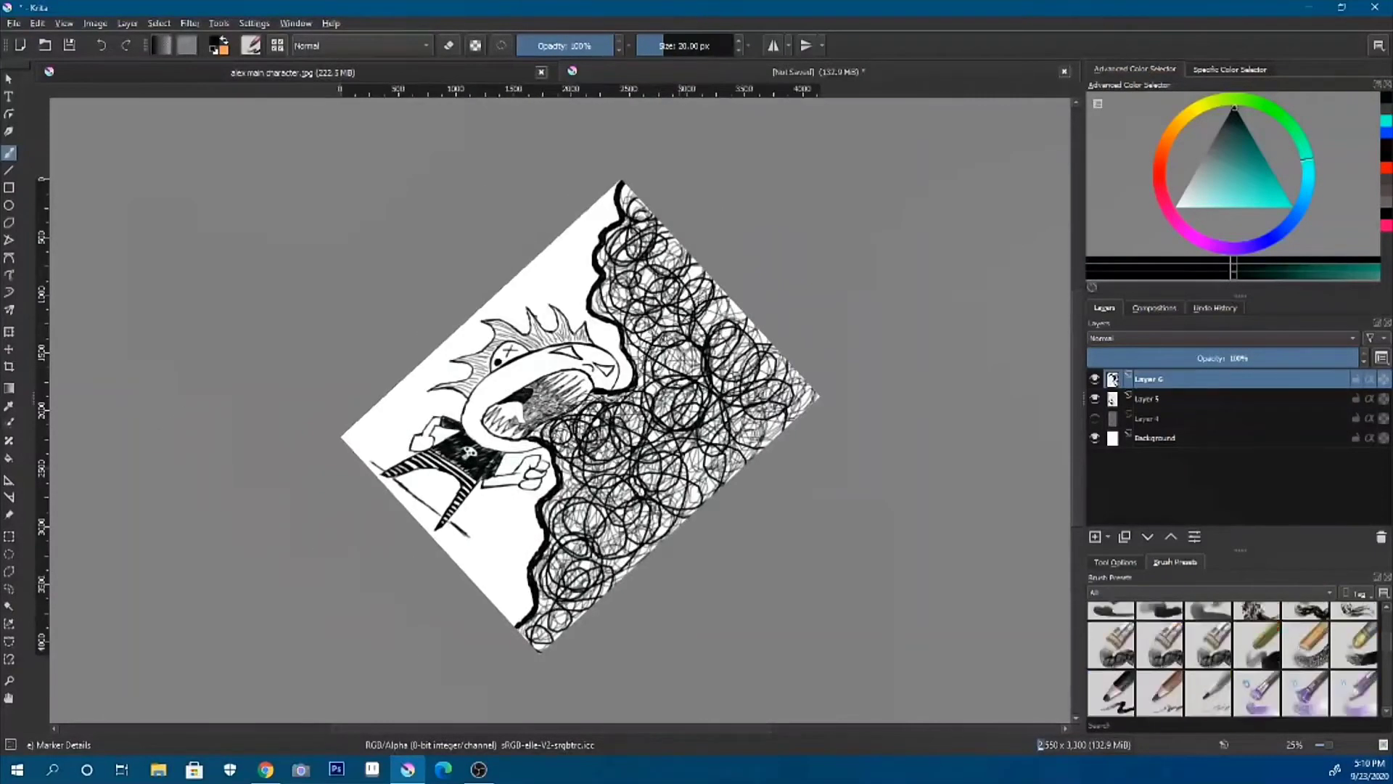
{"action": "left_click", "coordinate": [1257, 682]}
{"action": "key", "text": "Insert"}
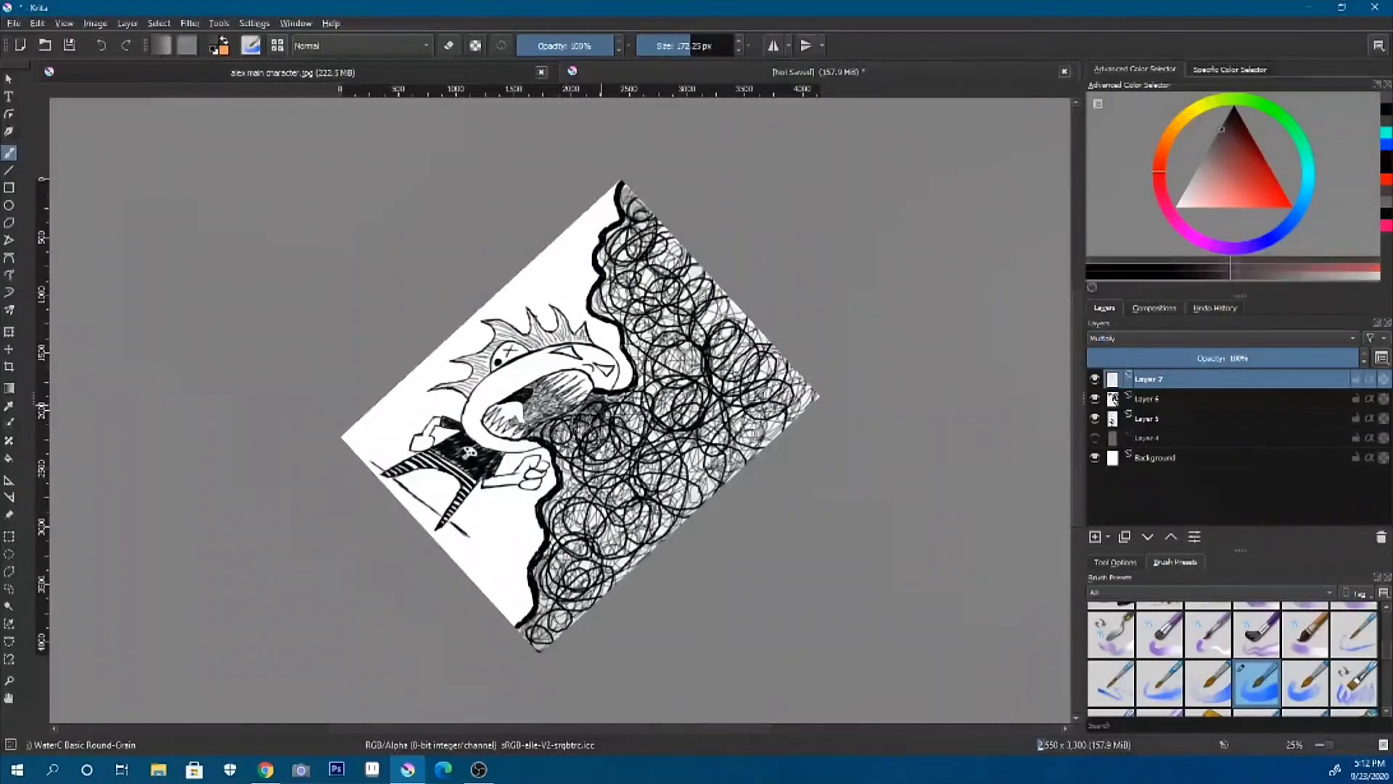
{"action": "left_click_drag", "start_coordinate": [715, 396], "coordinate": [601, 407]}
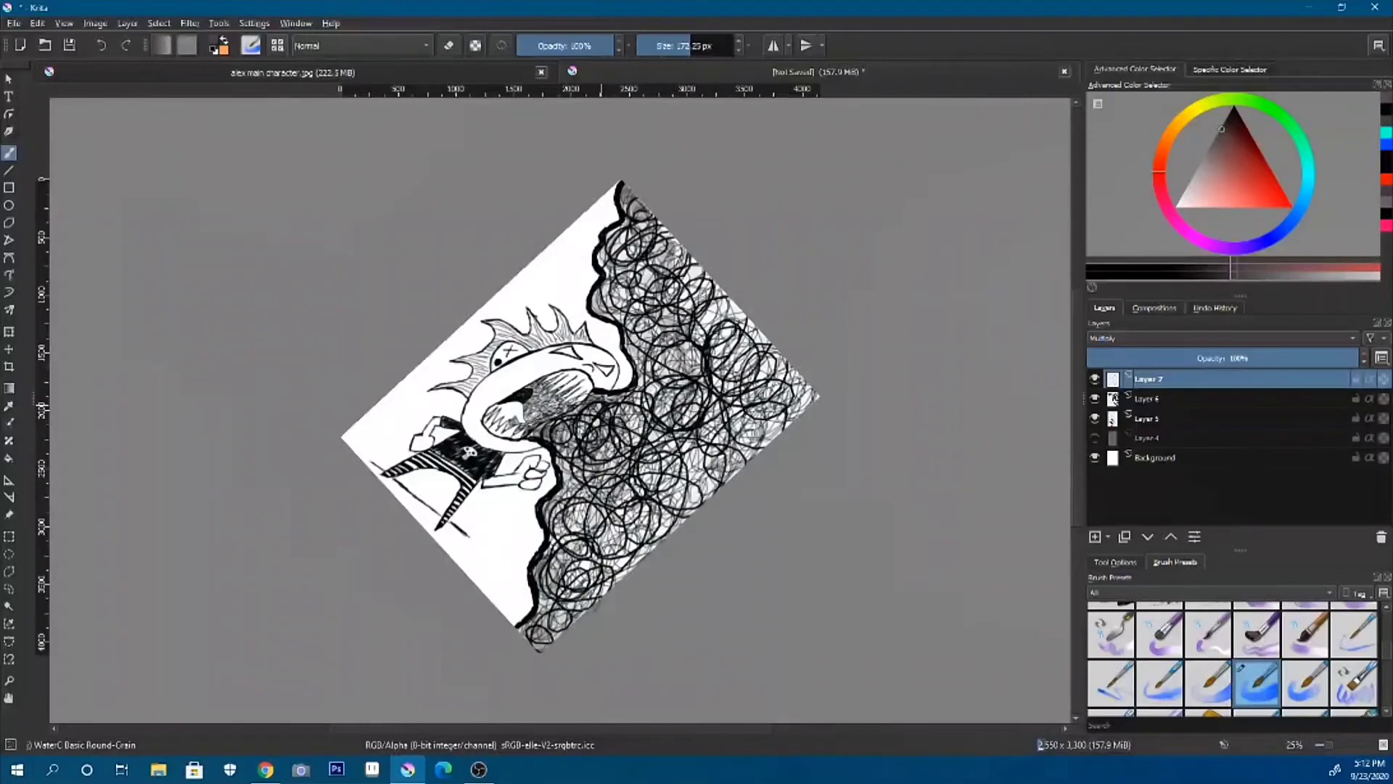
- Spatter grey WaterC Special Splats along the scribble's edge onto the white
{"action": "key", "text": "slash"}
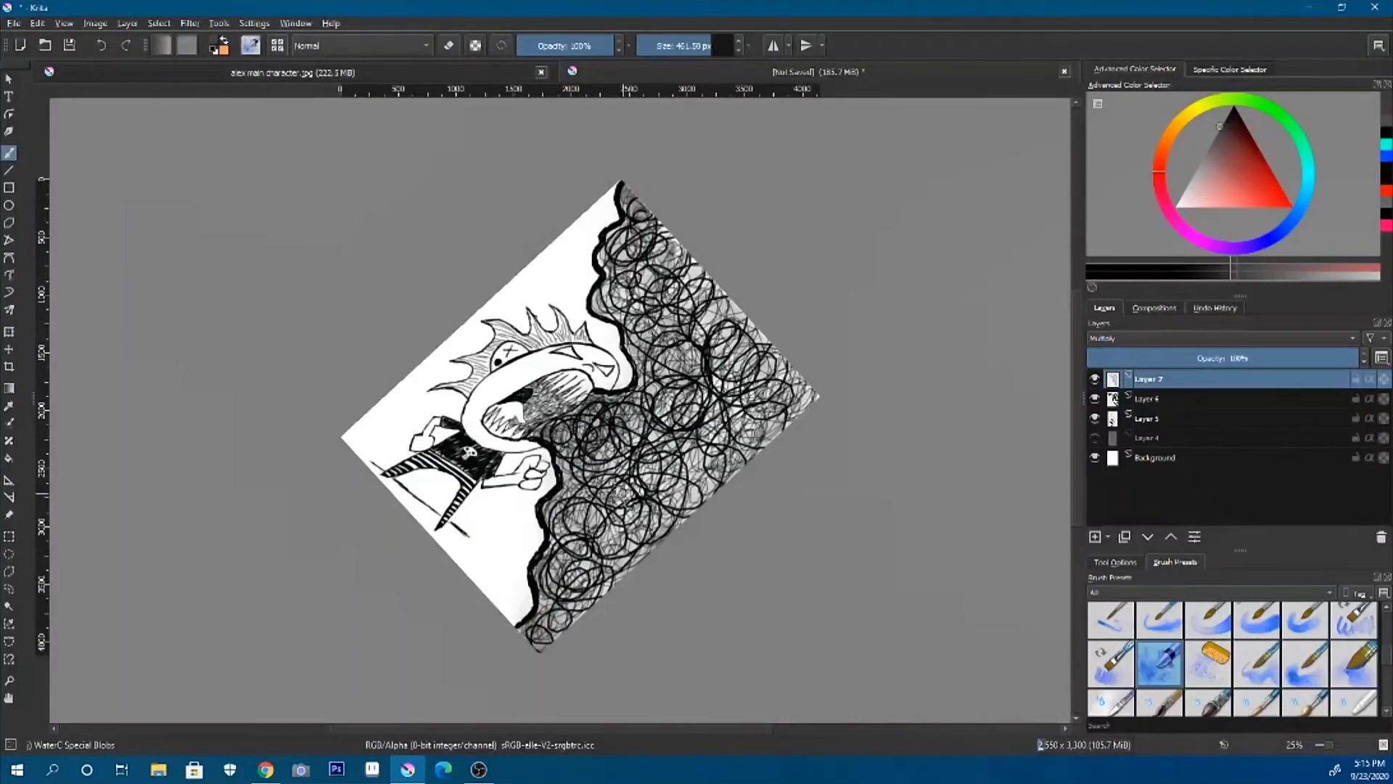
{"action": "key", "text": "period"}
{"action": "left_click_drag", "start_coordinate": [591, 218], "coordinate": [512, 628]}
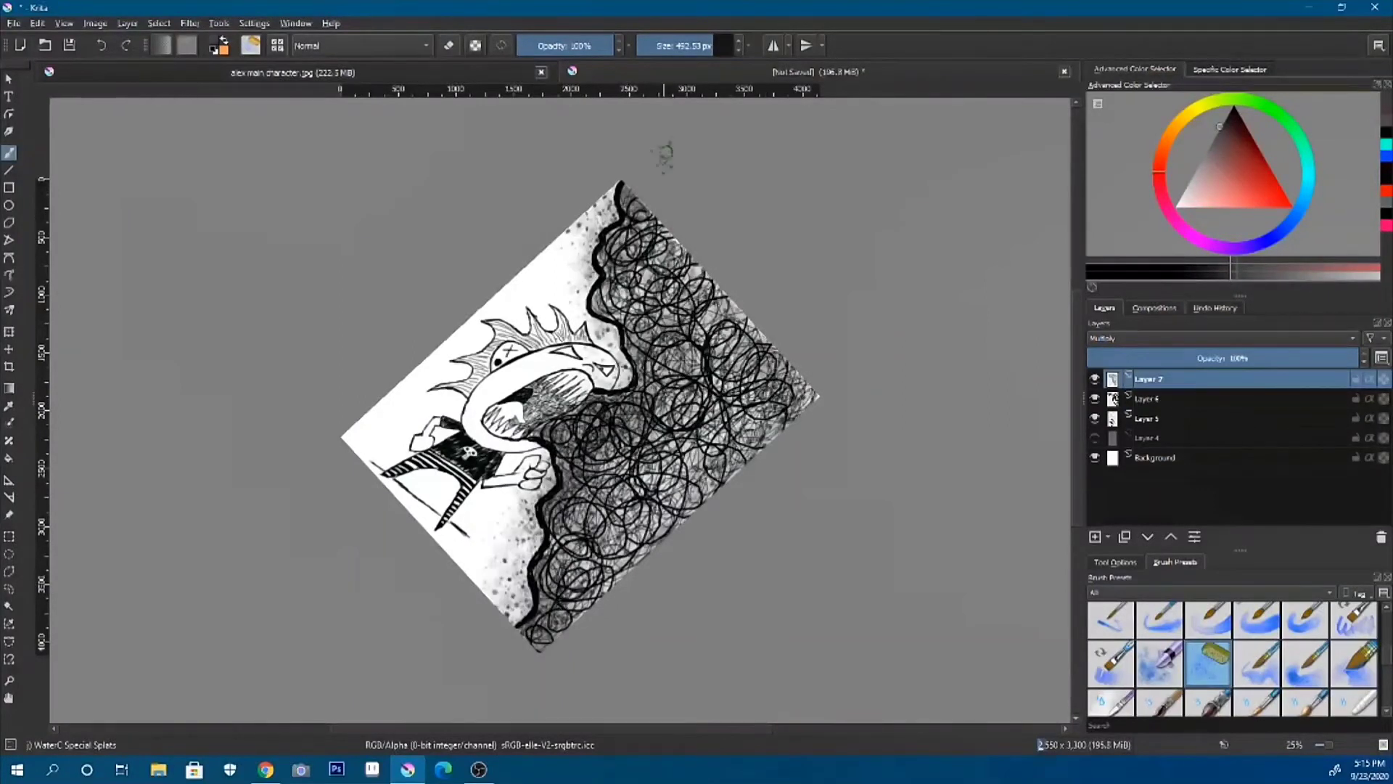
- Straighten the canvas and erase stray splatter around the head with Eraser Soft
{"action": "key", "text": "1"}
{"action": "key", "text": "5"}
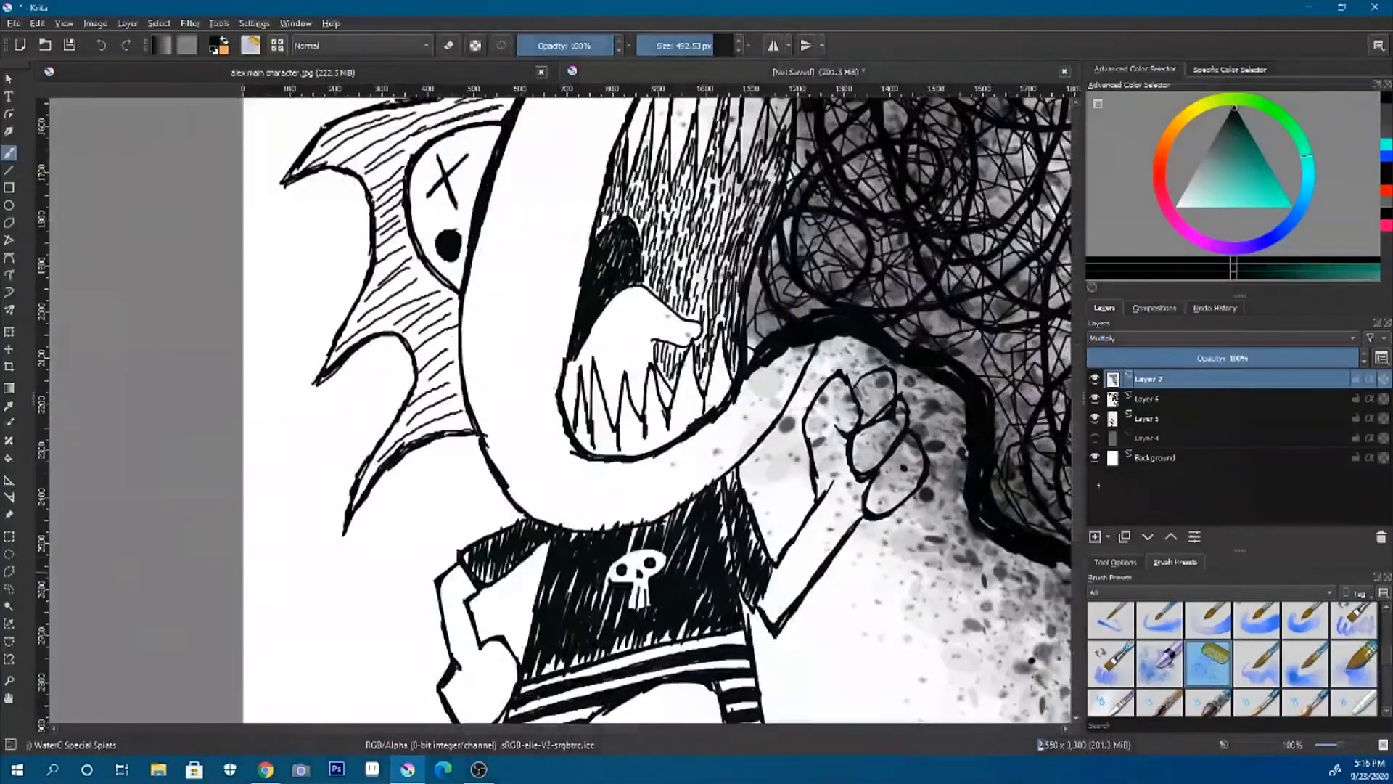
{"action": "key", "text": "e"}
{"action": "left_click_drag", "start_coordinate": [774, 365], "coordinate": [755, 424]}
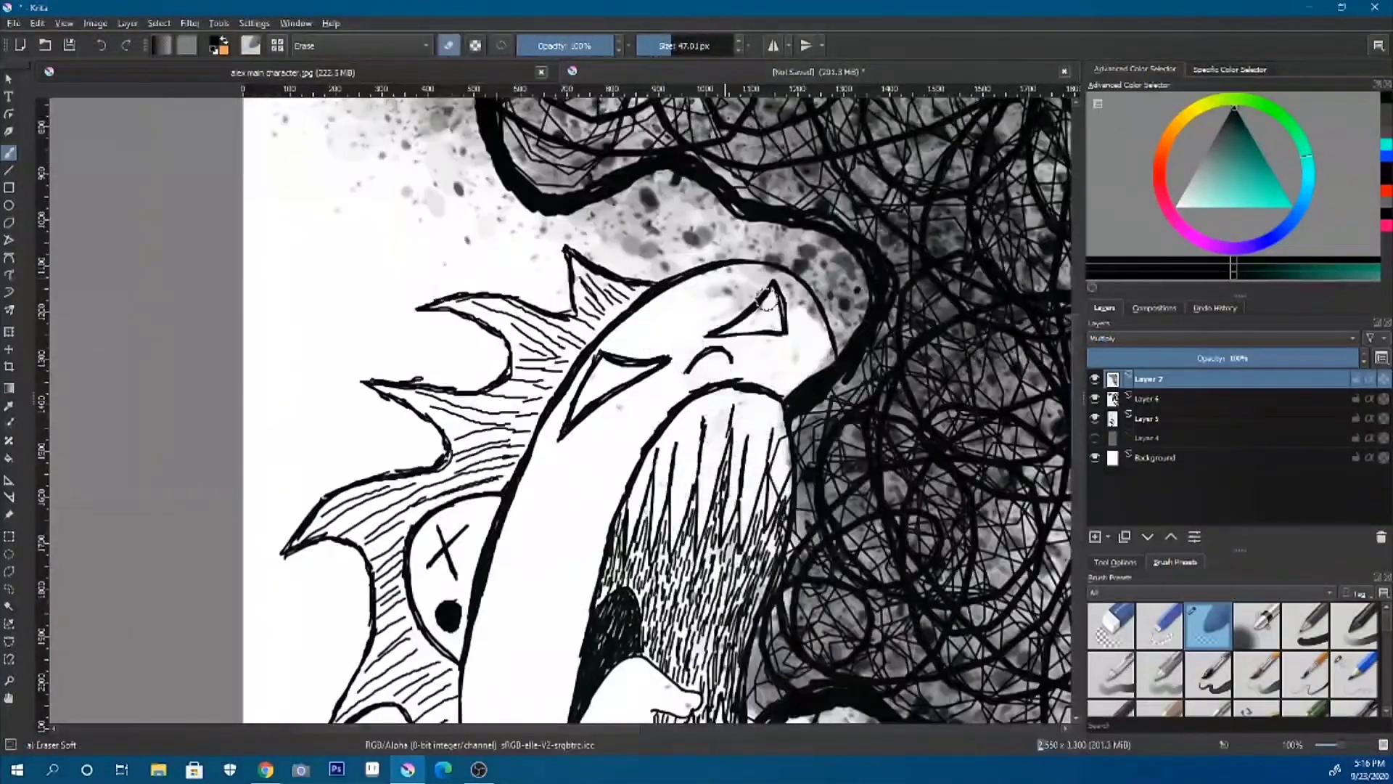
{"action": "key", "text": "5"}
{"action": "mouse_move", "coordinate": [831, 623]}
{"action": "left_mouse_down"}
{"action": "mouse_move", "coordinate": [751, 445]}
{"action": "mouse_move", "coordinate": [860, 696]}
{"action": "left_mouse_up"}
{"action": "key", "text": "minus"}
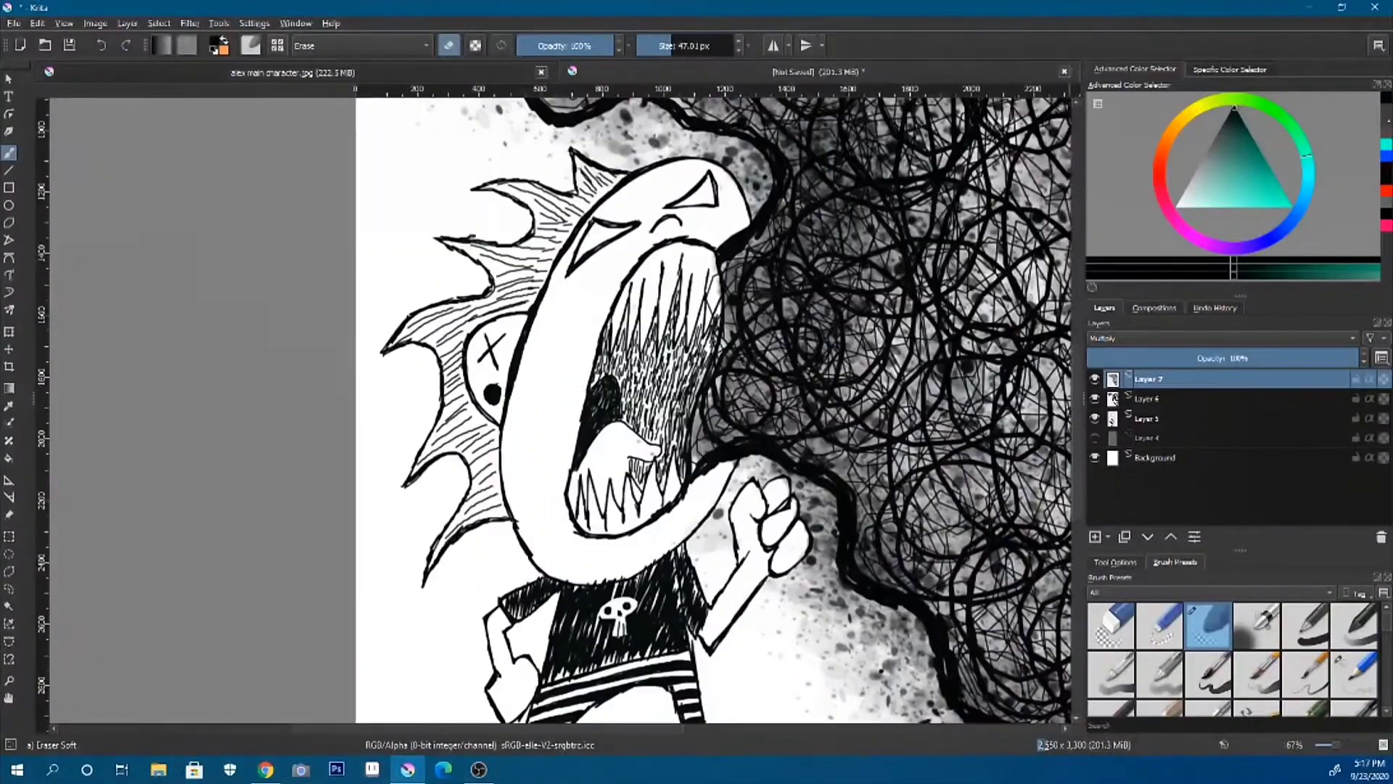
- Shade the face and cheek with grey WaterC Basic Round-Grain watercolor
{"action": "key", "text": "e"}
{"action": "mouse_move", "coordinate": [574, 327]}
{"action": "left_mouse_down"}
{"action": "mouse_move", "coordinate": [529, 482]}
{"action": "mouse_move", "coordinate": [507, 349]}
{"action": "mouse_move", "coordinate": [693, 221]}
{"action": "mouse_move", "coordinate": [590, 310]}
{"action": "mouse_move", "coordinate": [539, 476]}
{"action": "left_mouse_up"}
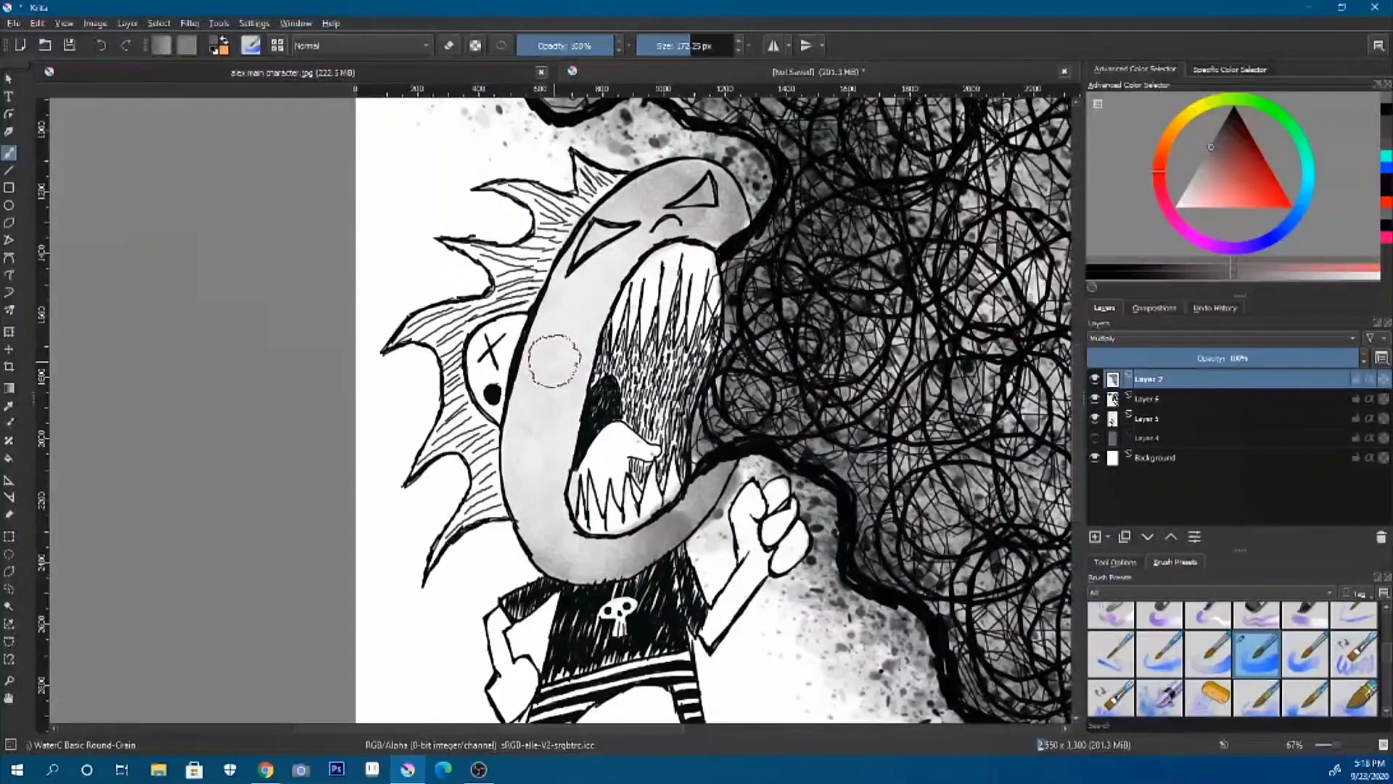
{"action": "key", "text": "e"}
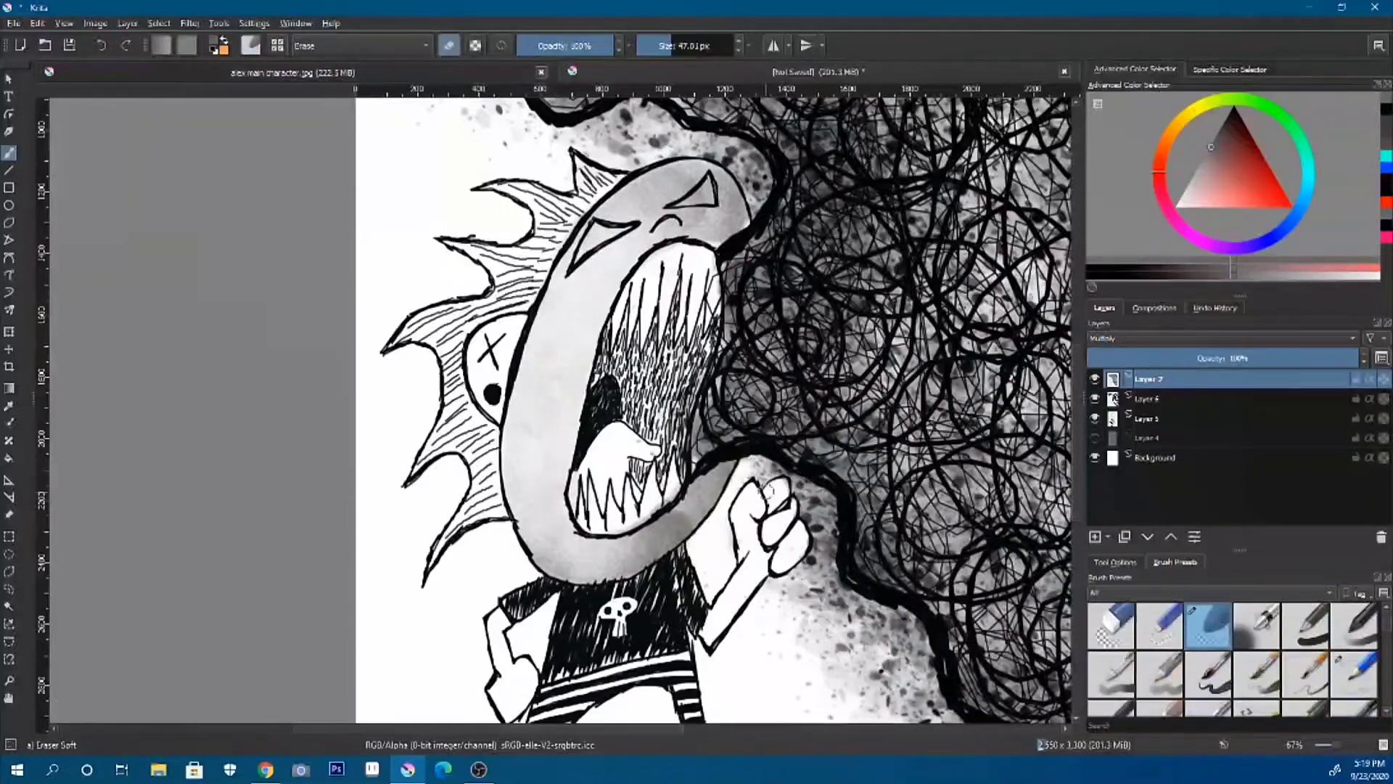
{"action": "key", "text": "e"}
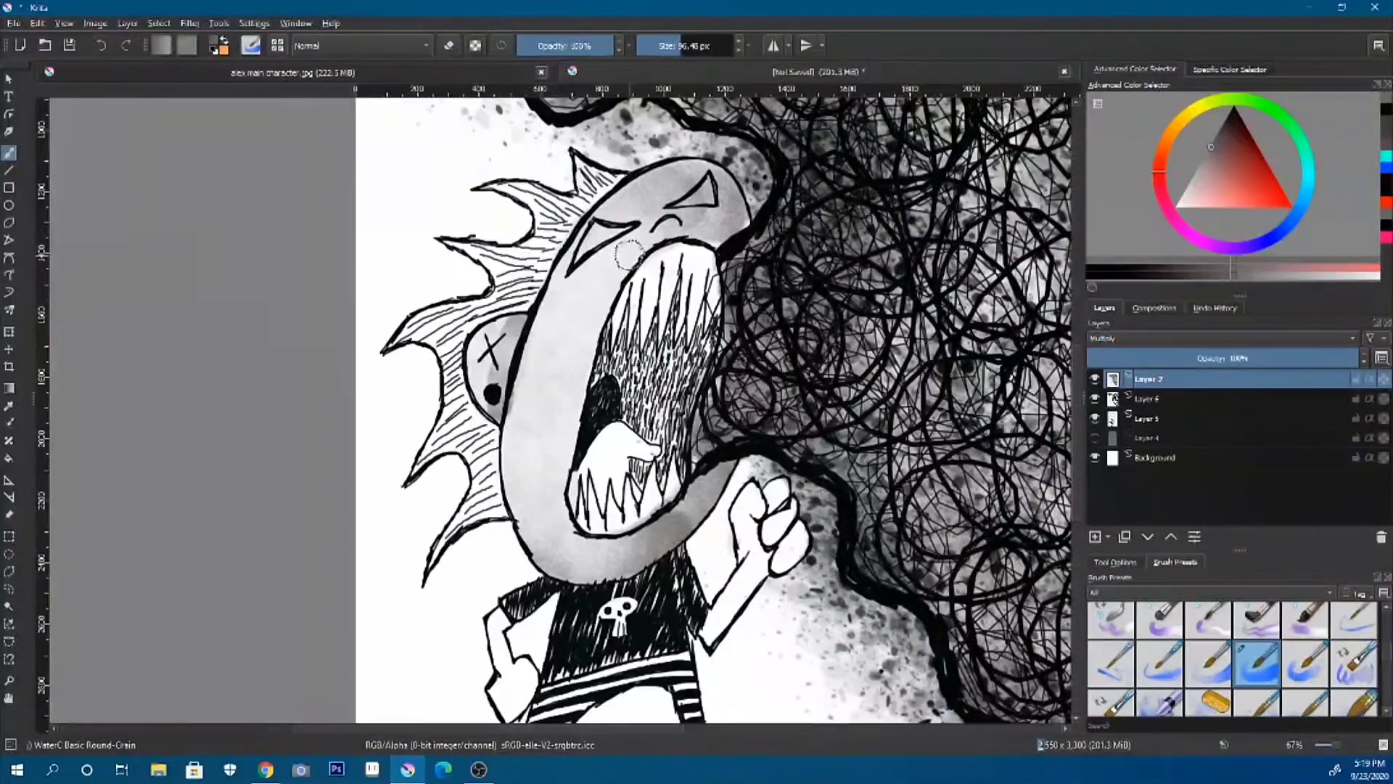
{"action": "mouse_move", "coordinate": [630, 253]}
{"action": "left_mouse_down"}
{"action": "mouse_move", "coordinate": [566, 471]}
{"action": "mouse_move", "coordinate": [617, 566]}
{"action": "mouse_move", "coordinate": [595, 207]}
{"action": "mouse_move", "coordinate": [450, 290]}
{"action": "mouse_move", "coordinate": [428, 435]}
{"action": "mouse_move", "coordinate": [436, 566]}
{"action": "left_mouse_up"}
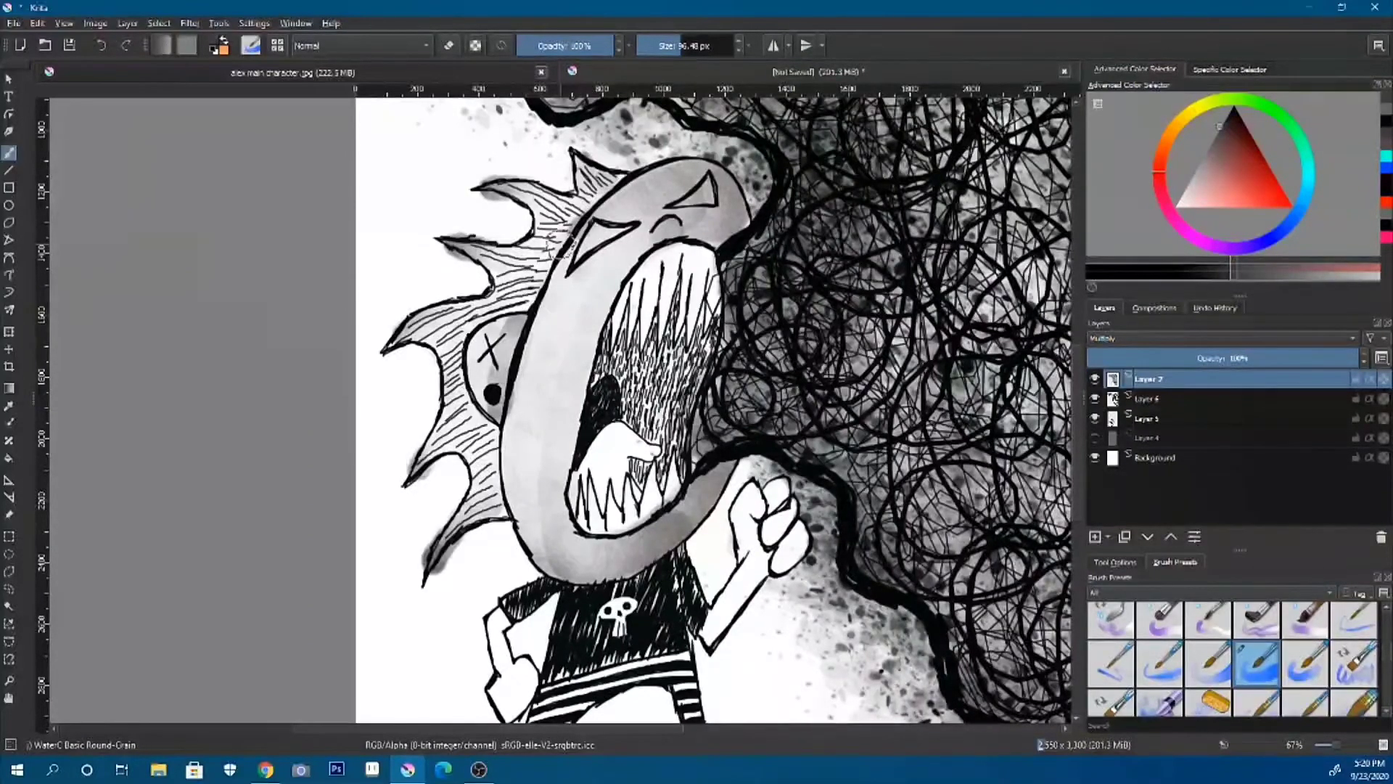
{"action": "scroll", "coordinate": [559, 414], "scroll_direction": "down", "scroll_amount": 1}
{"action": "key", "text": "e"}
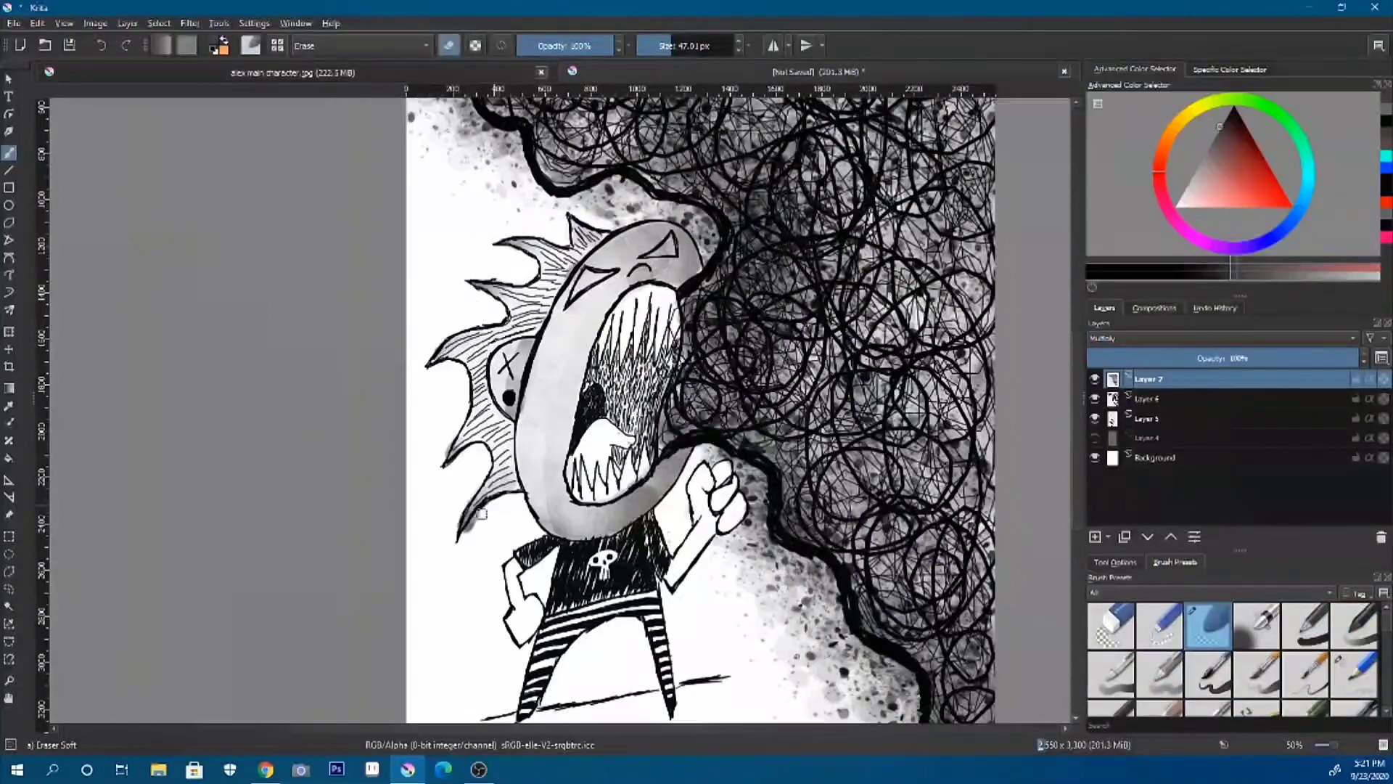
{"action": "scroll", "coordinate": [664, 276], "scroll_direction": "down", "scroll_amount": 3}
{"action": "key", "text": "e"}
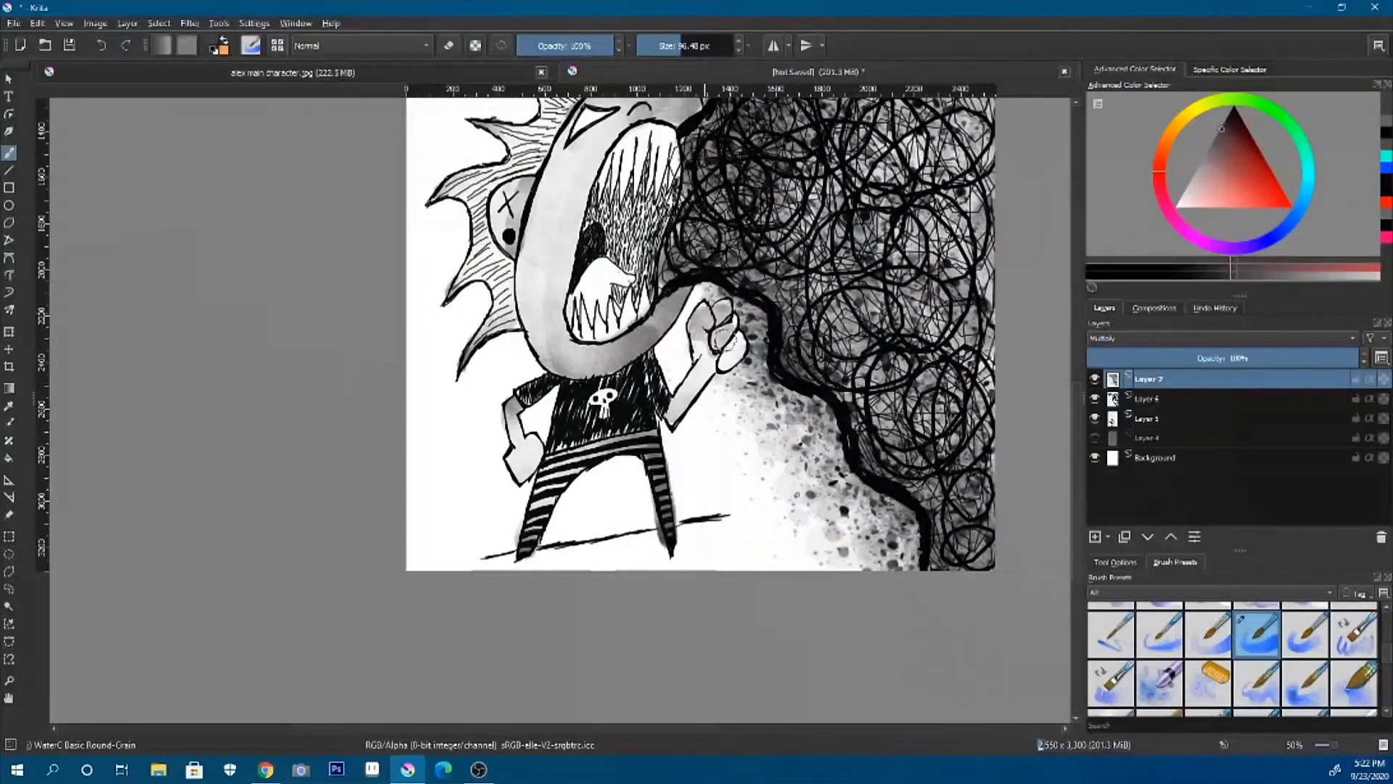
{"action": "scroll", "coordinate": [1065, 407], "scroll_direction": "down", "scroll_amount": 2}
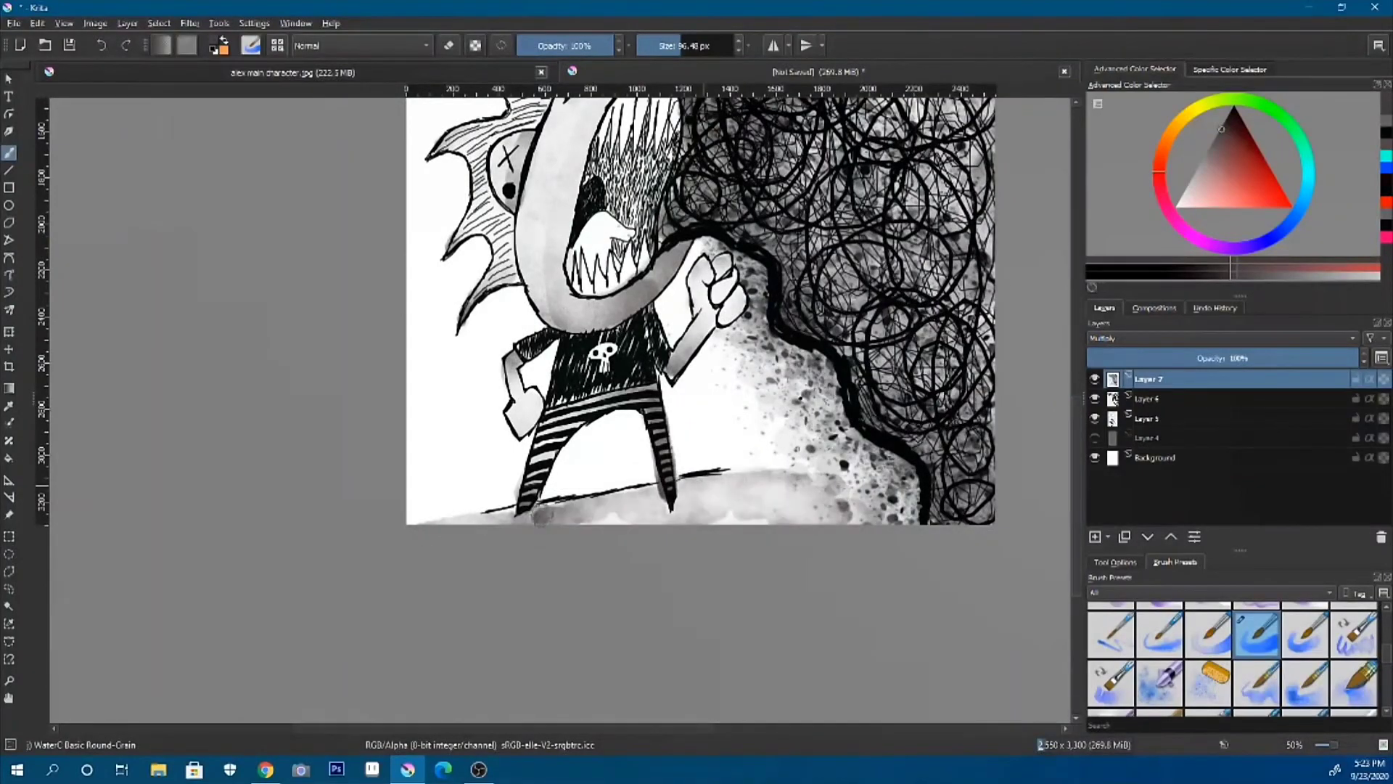
{"action": "key", "text": "minus"}
{"action": "key", "text": "minus"}
{"action": "key", "text": "minus"}
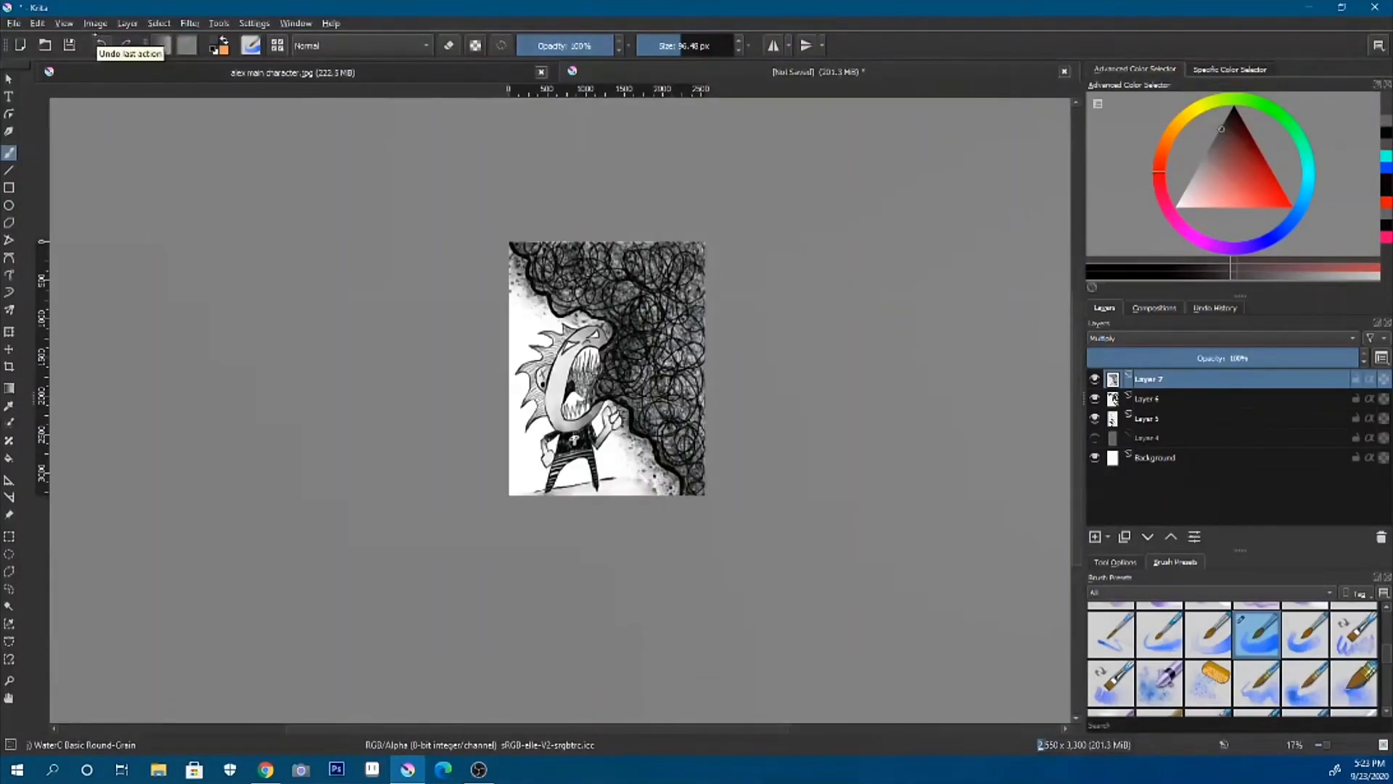